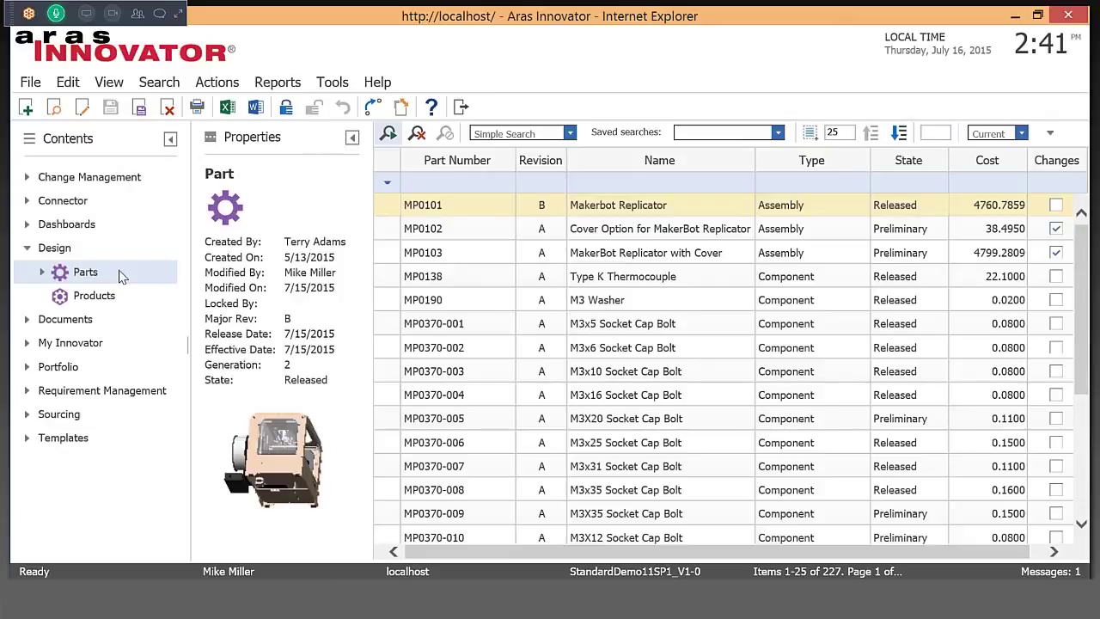
Open part MP0101 (Makerbot Replicator) from the Parts search grid in its own window.
double_click(475, 206)
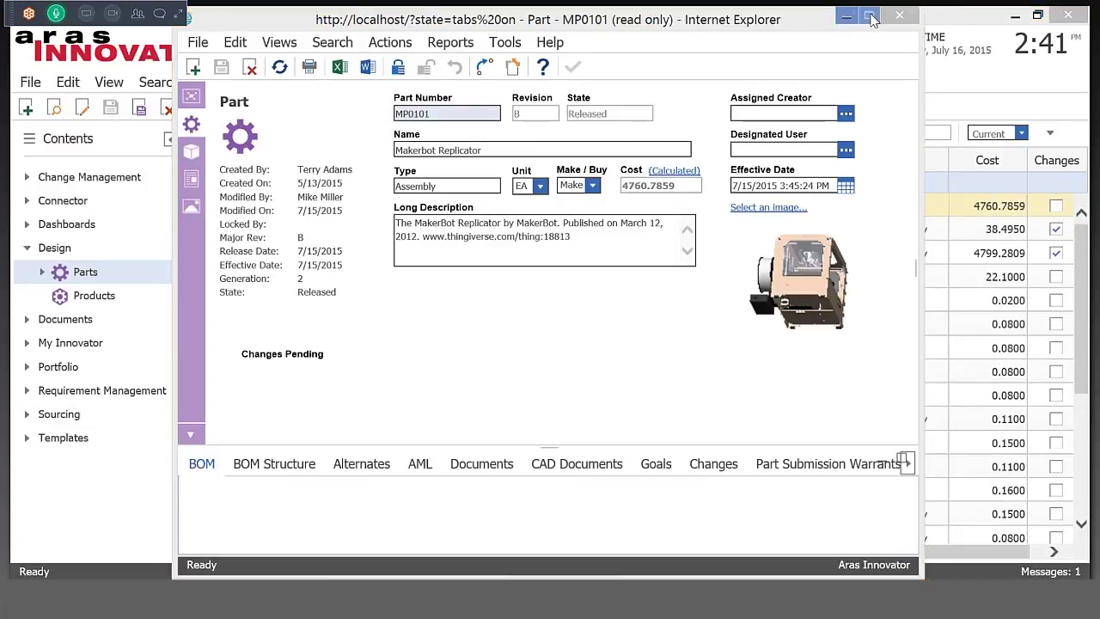
Maximize the MP0101 form, enlarge its BOM list, enable redline mode, and load the BOM Structure.
left_click(869, 15)
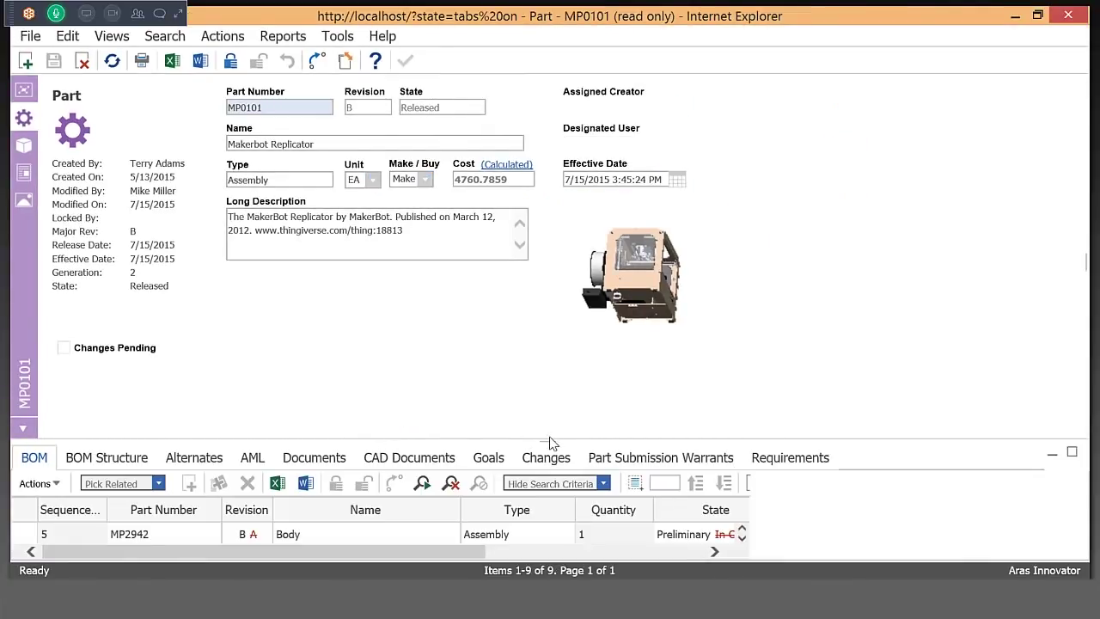
left_click_drag(549, 439, 532, 337)
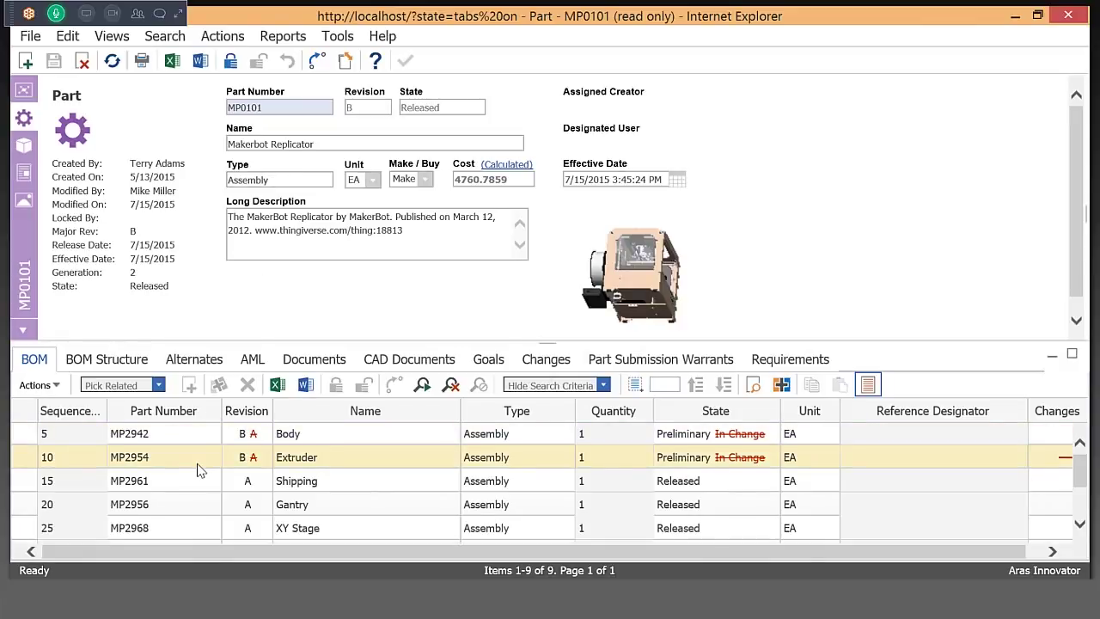
scroll(197, 474, "down", 1)
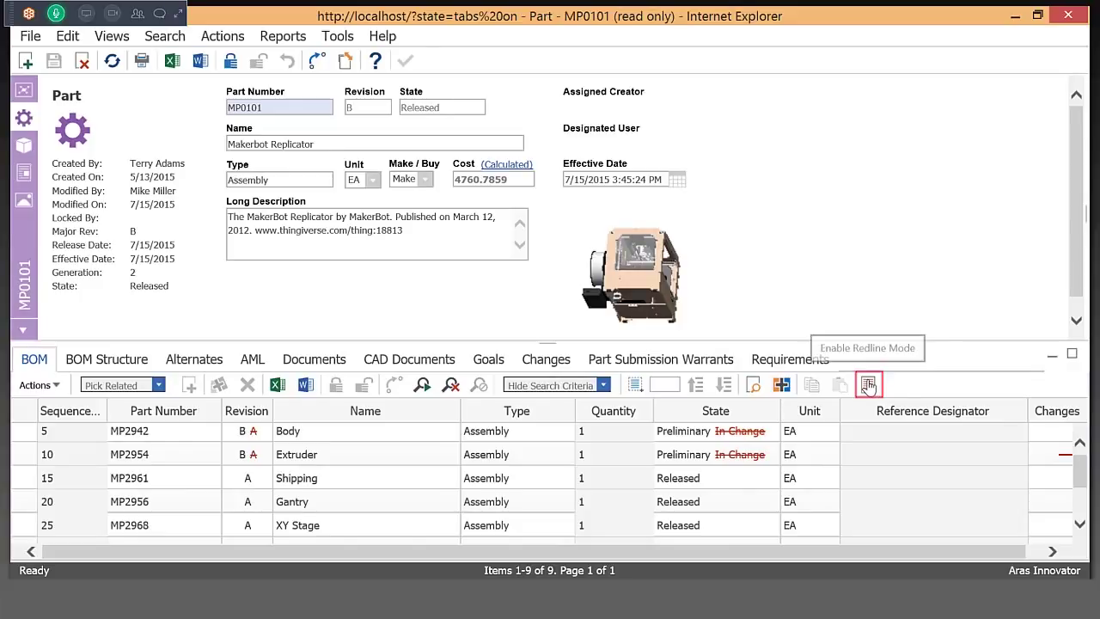
left_click(868, 384)
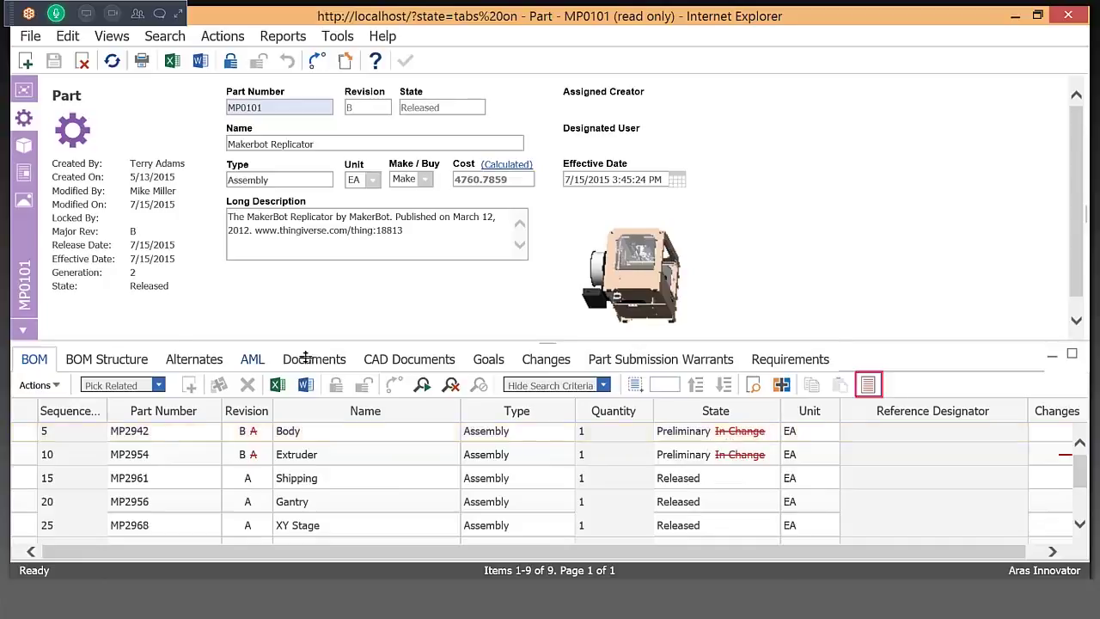
left_click(135, 363)
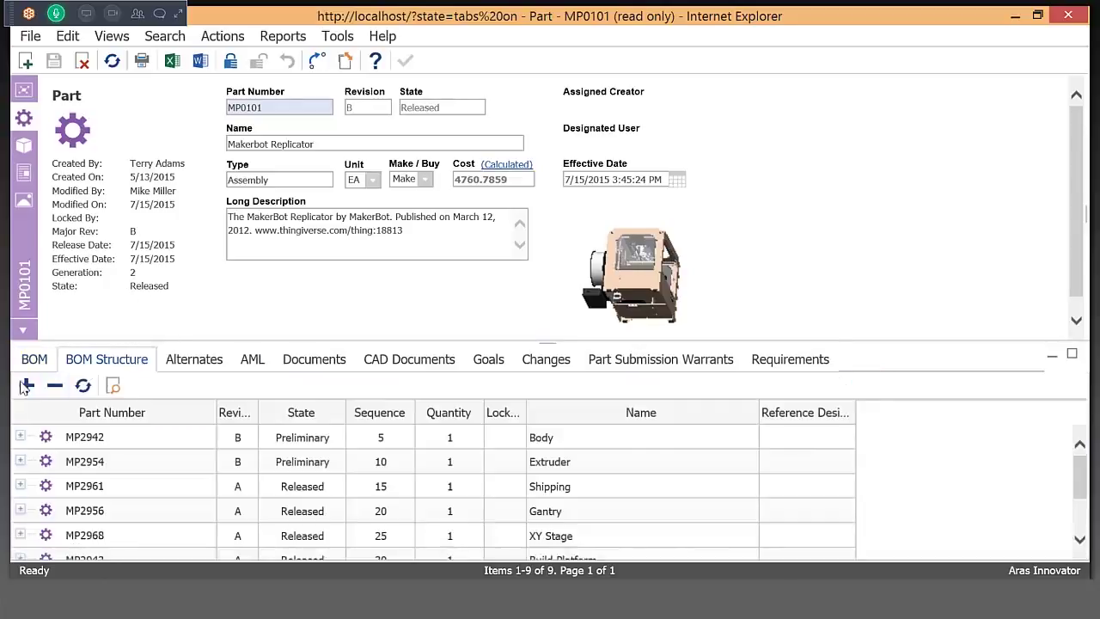
Walk down MP0101's BOM structure rows into the body hardware, then list its related documents.
key("Down")
key("Down")
key("Down")
key("Down")
key("Down")
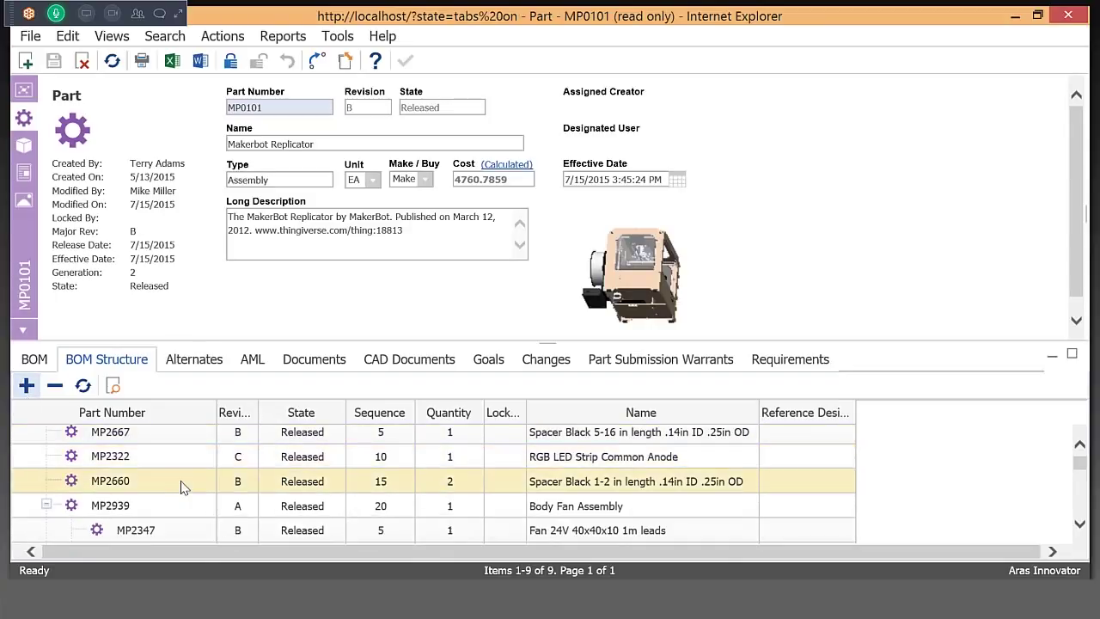
key("Down")
key("Down")
key("Down")
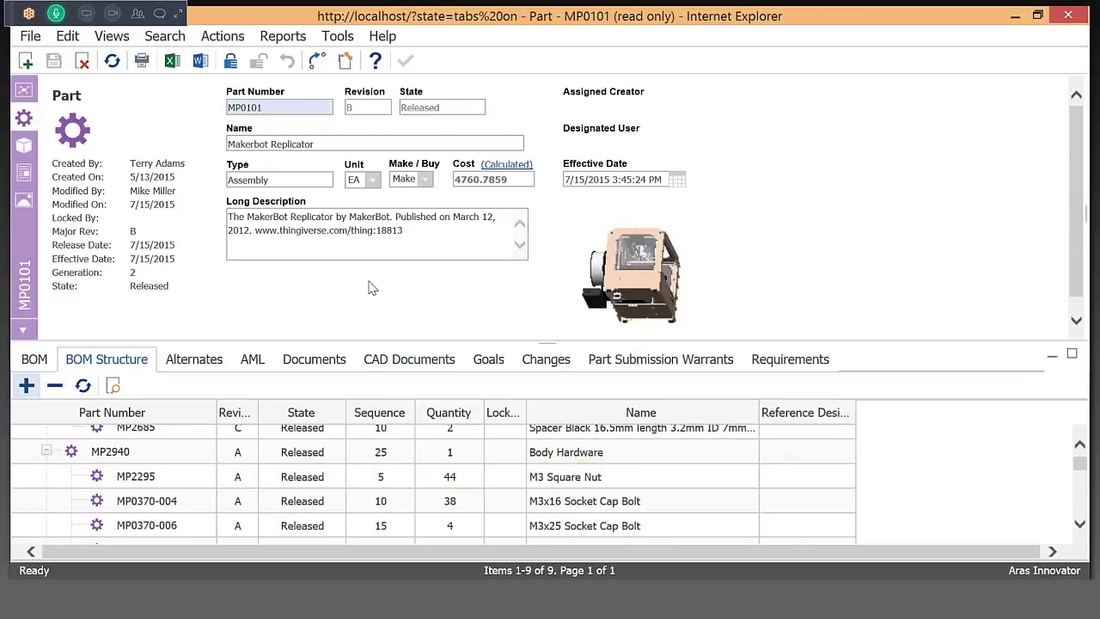
left_click(333, 361)
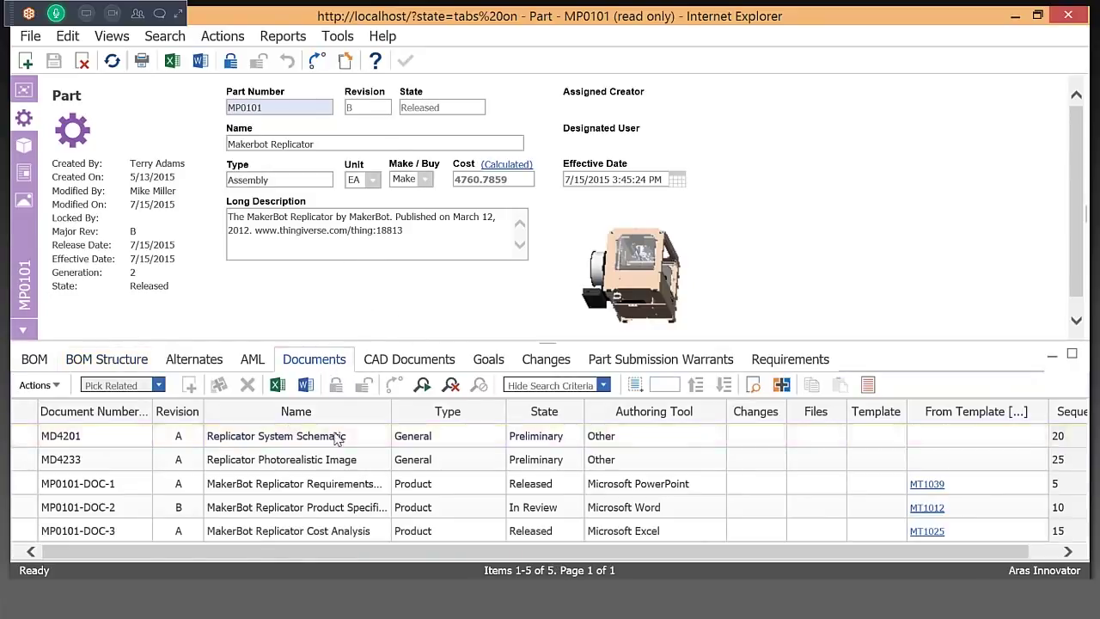
Select each of MP0101's five documents, from Replicator System Schematic to MP0101-DOC-1.
left_click(366, 442)
left_click(352, 459)
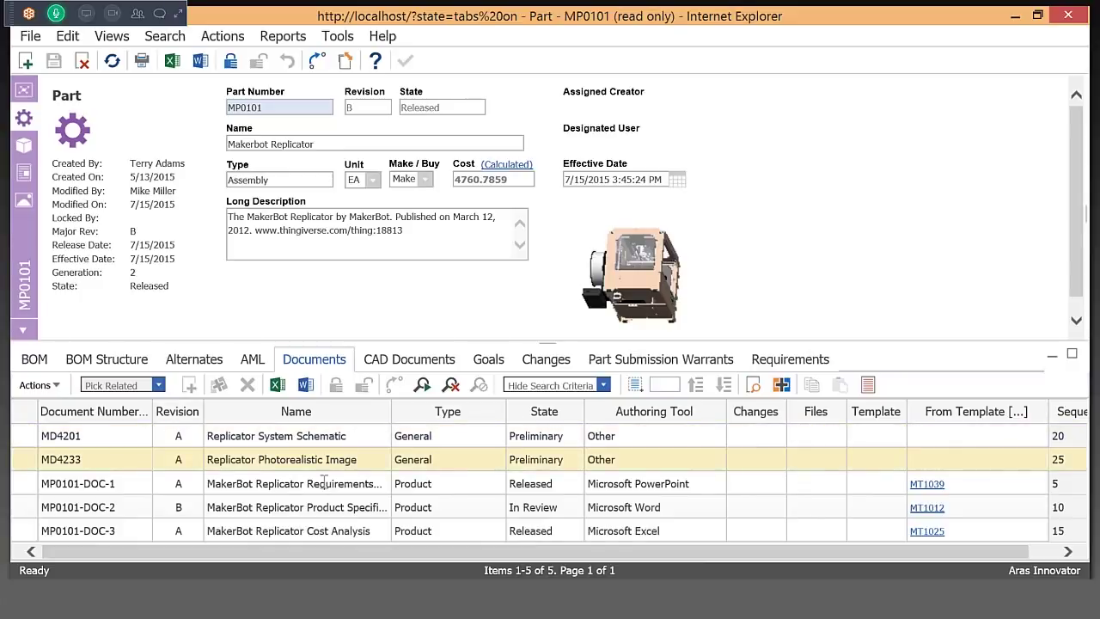
left_click(348, 501)
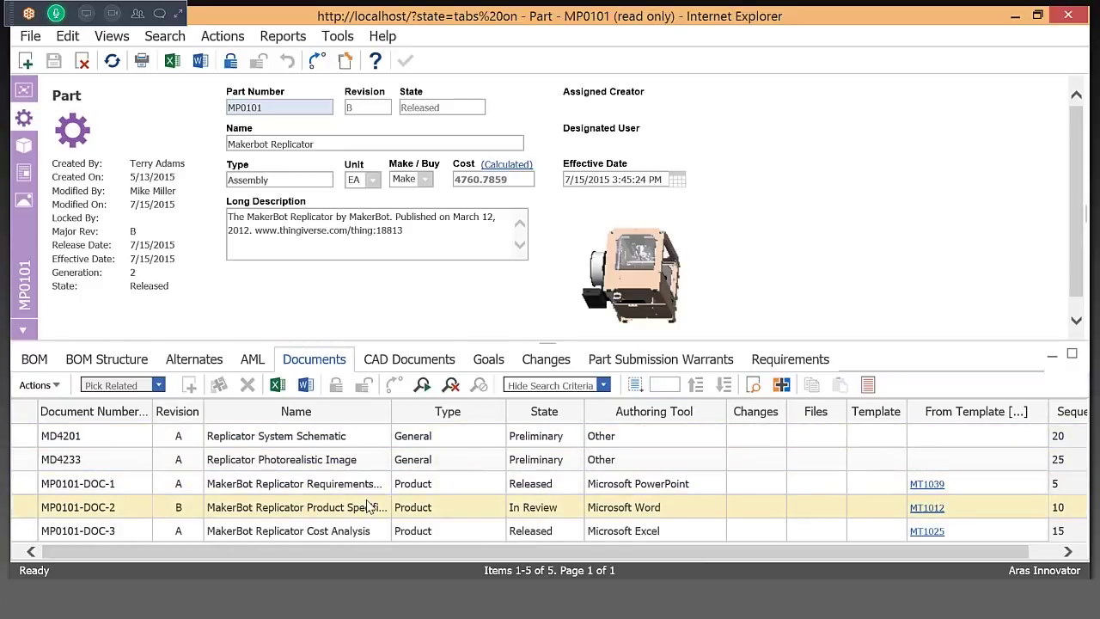
left_click(358, 469)
left_click(357, 475)
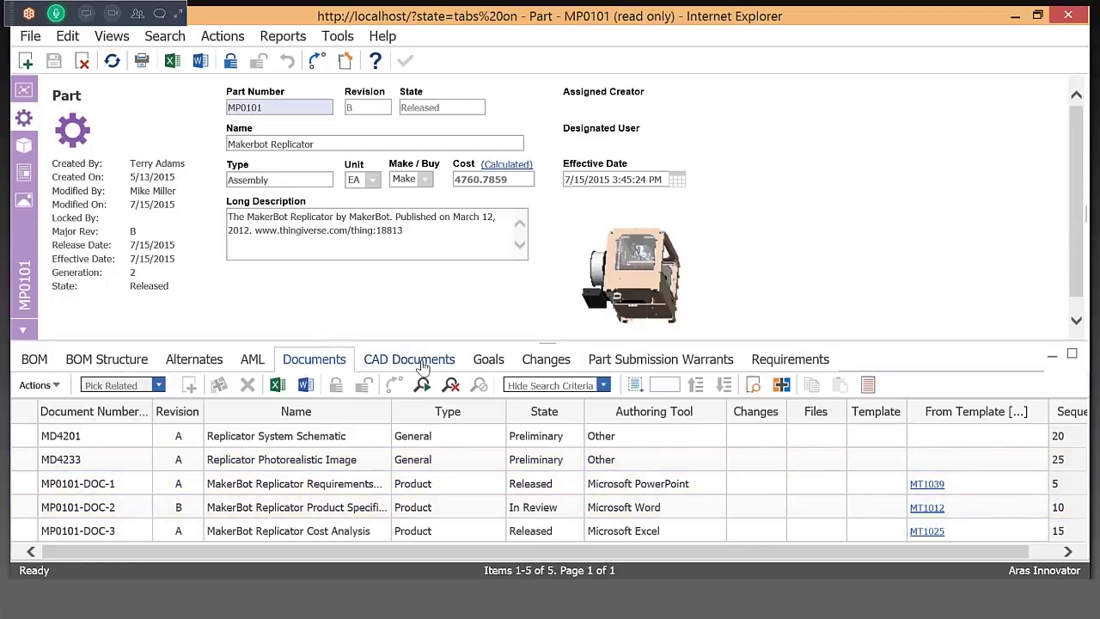
Show MP0101's CAD documents and select the MP0101 assembly and MP0101-D drawing.
left_click(424, 366)
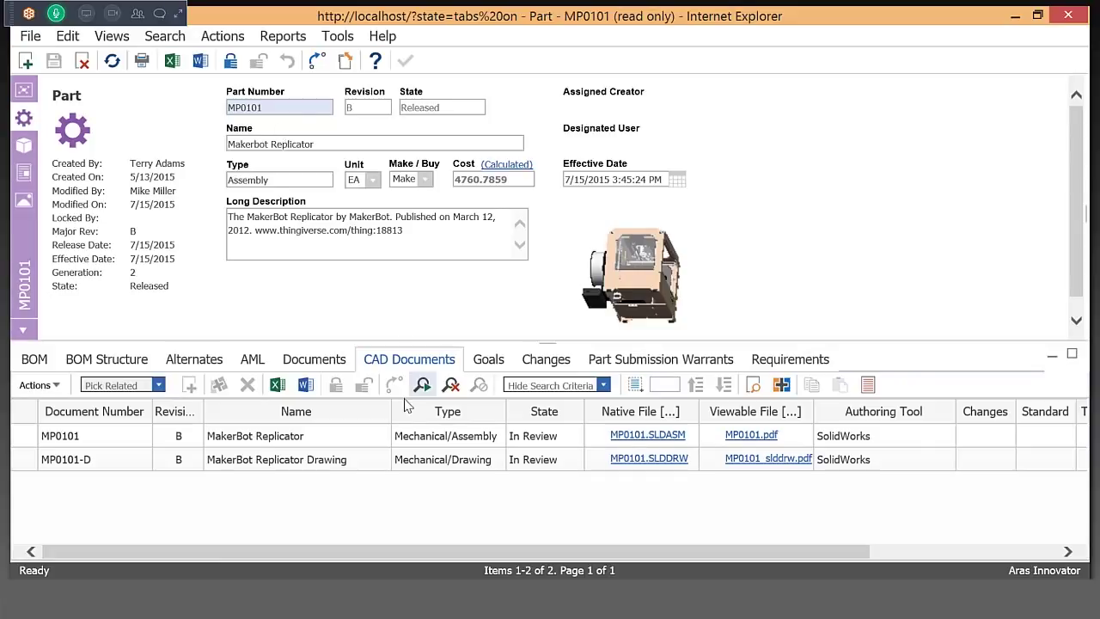
left_click(282, 439)
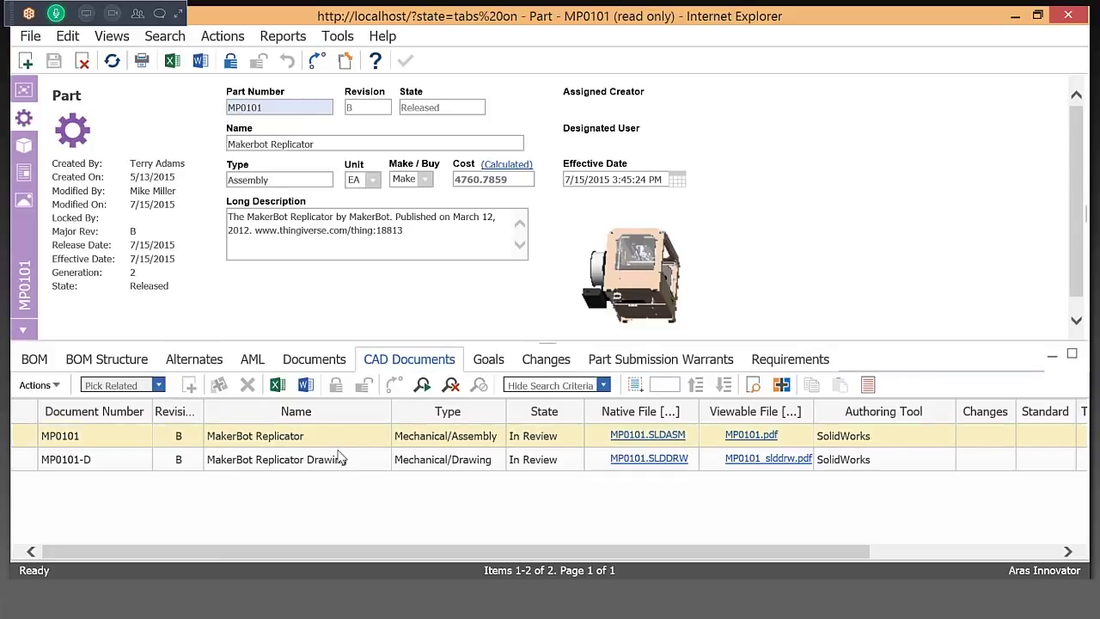
left_click(338, 452)
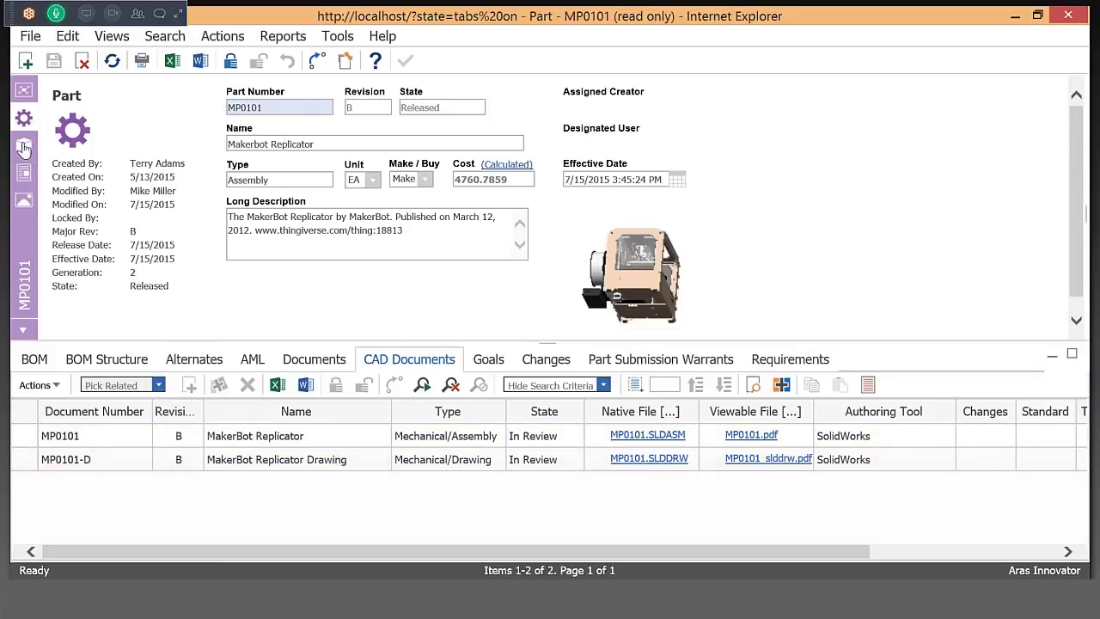
Show the 3D model across the whole window and orbit it to the spool side.
left_click(19, 145)
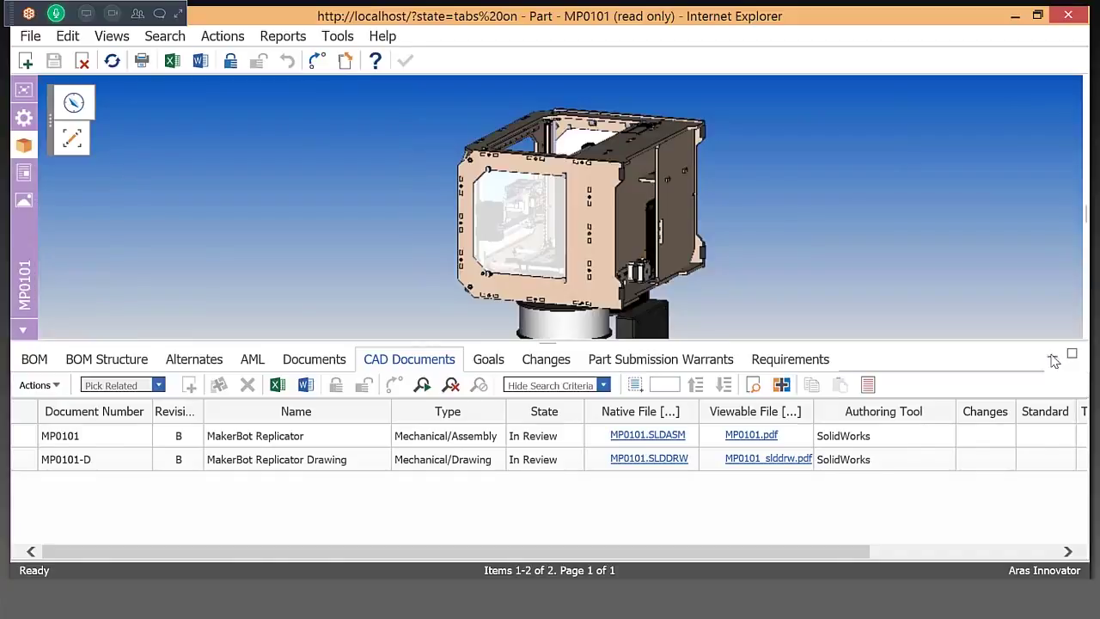
left_click(1053, 358)
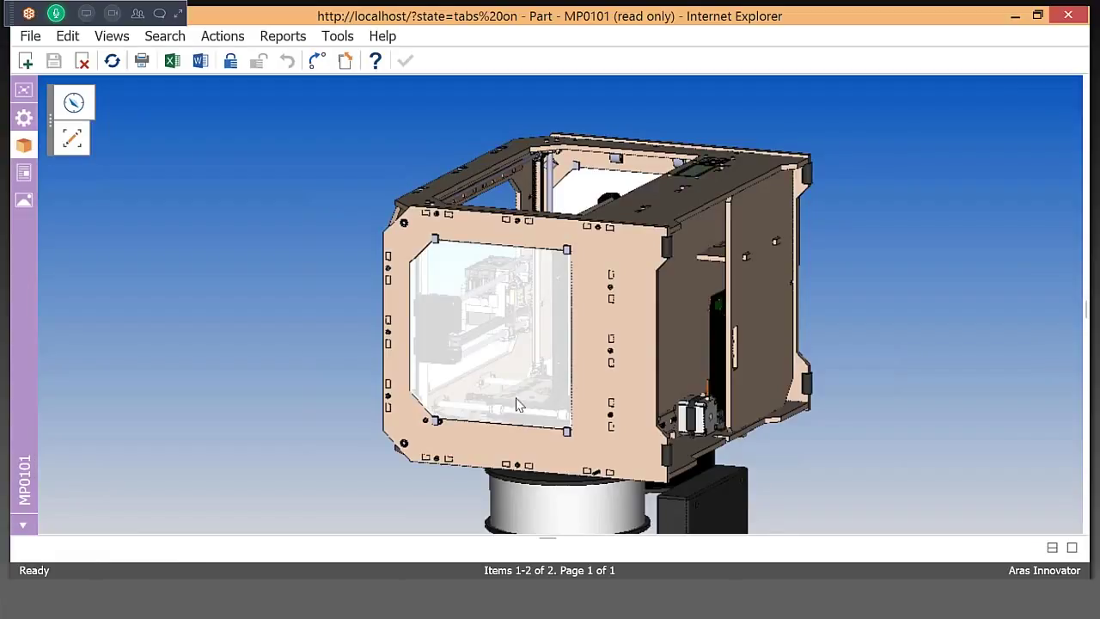
left_click_drag(585, 321, 613, 262)
Explode the printer model, orbit to its left side, then reassemble it.
left_click(73, 104)
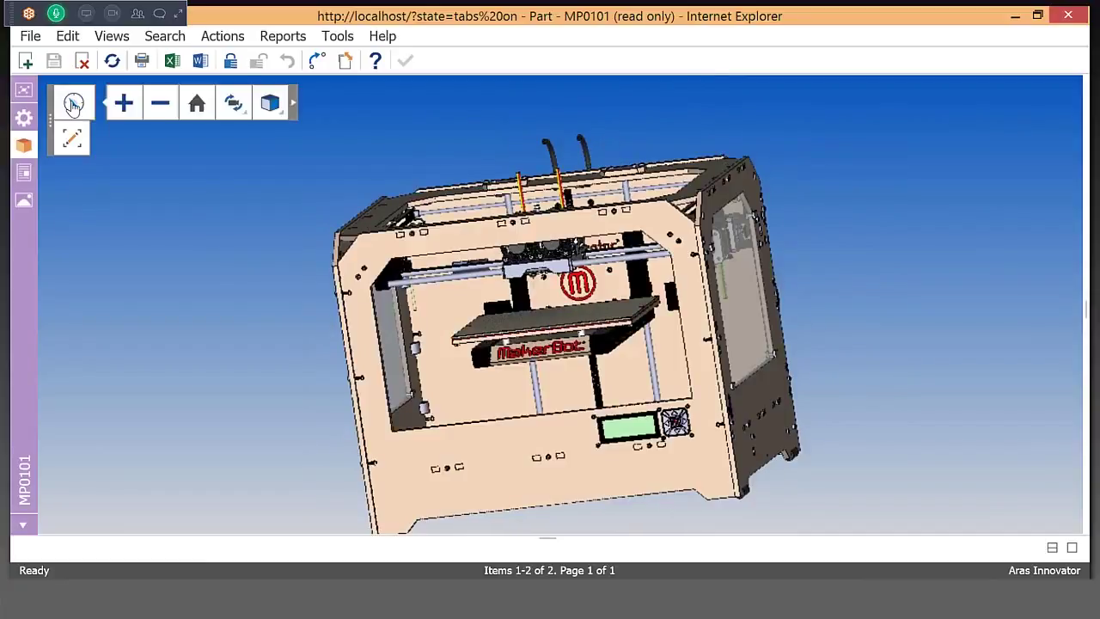
left_click(292, 104)
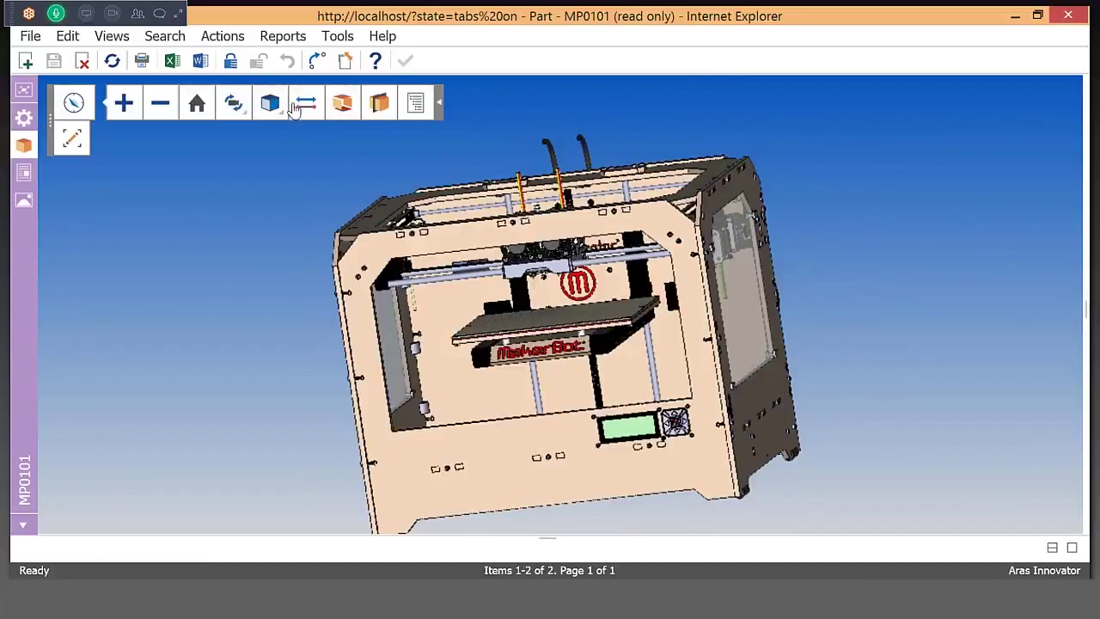
left_click(348, 112)
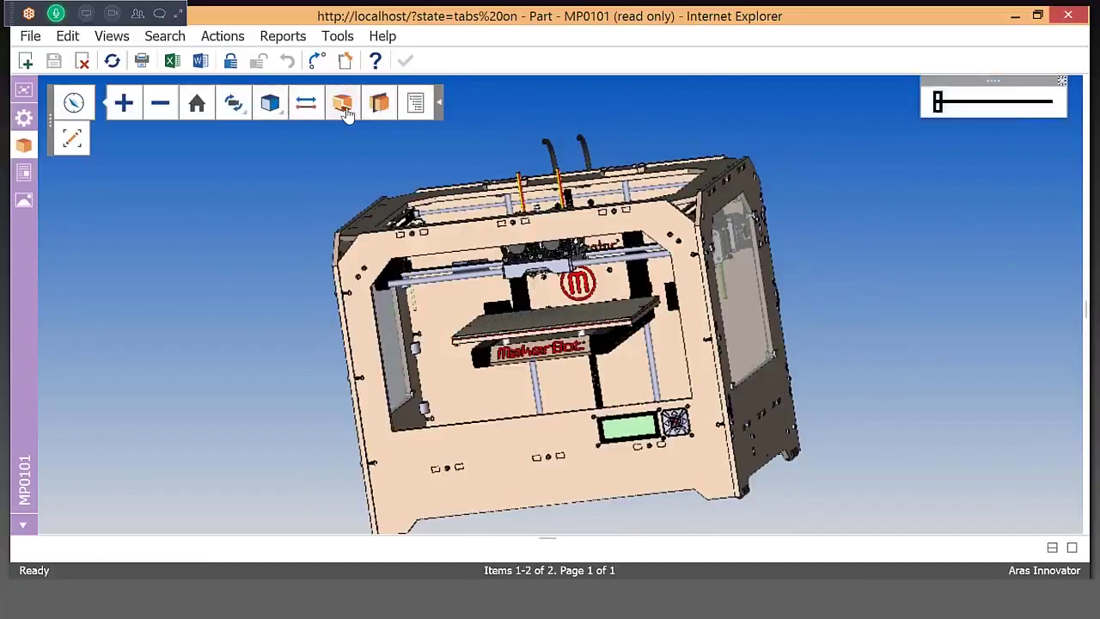
left_click_drag(936, 105, 961, 104)
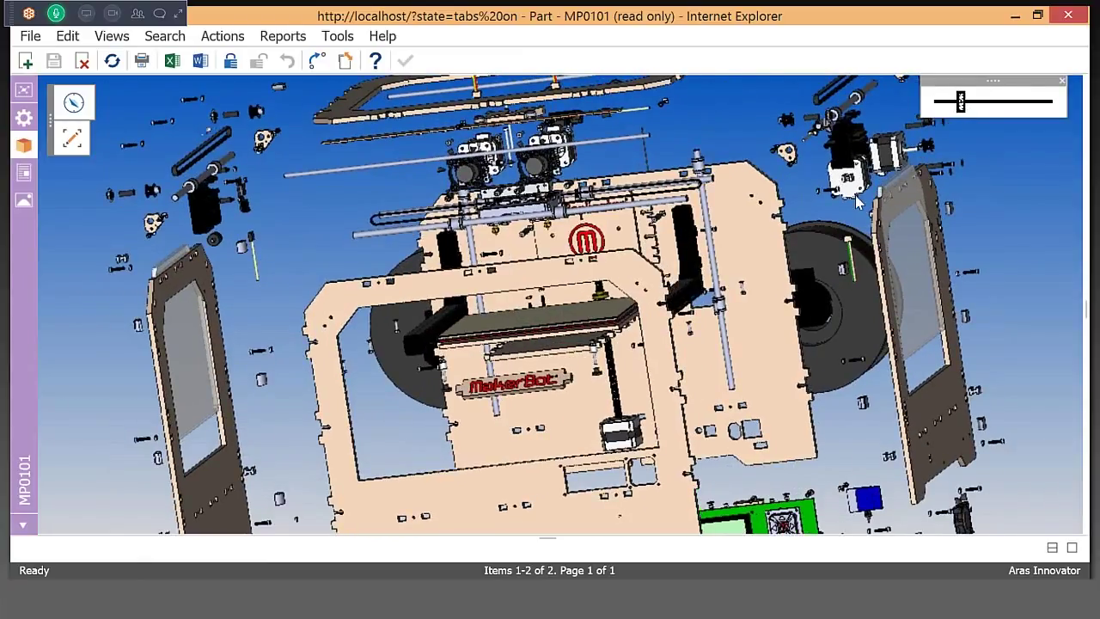
left_click_drag(857, 200, 832, 353)
left_click_drag(961, 105, 926, 118)
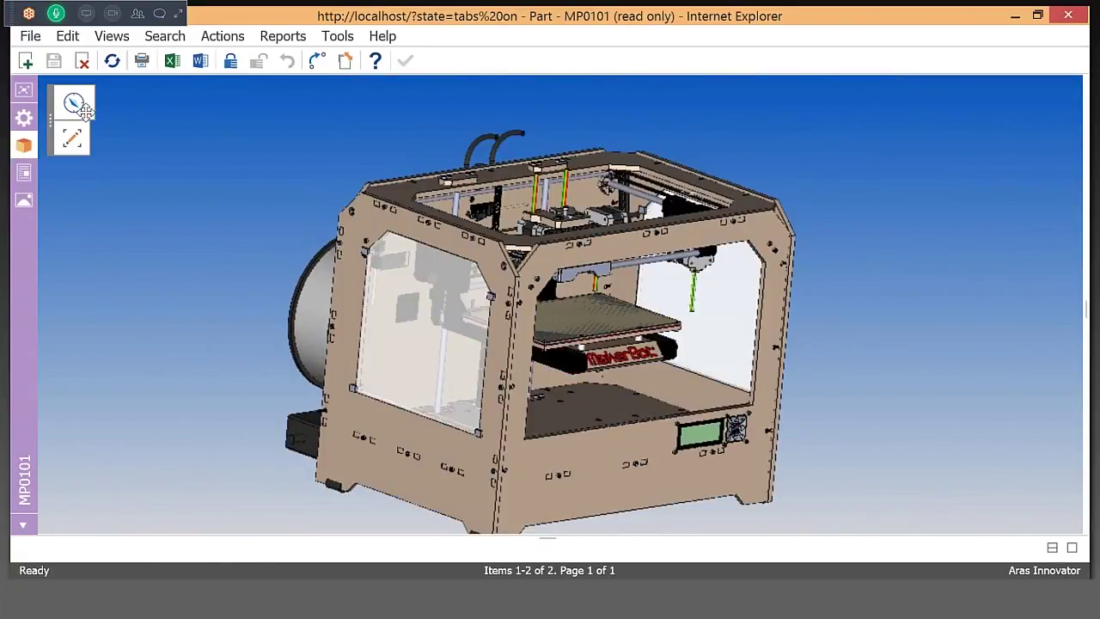
Section the model along the X plane and zoom in on the build plate.
left_click(77, 105)
left_click(379, 104)
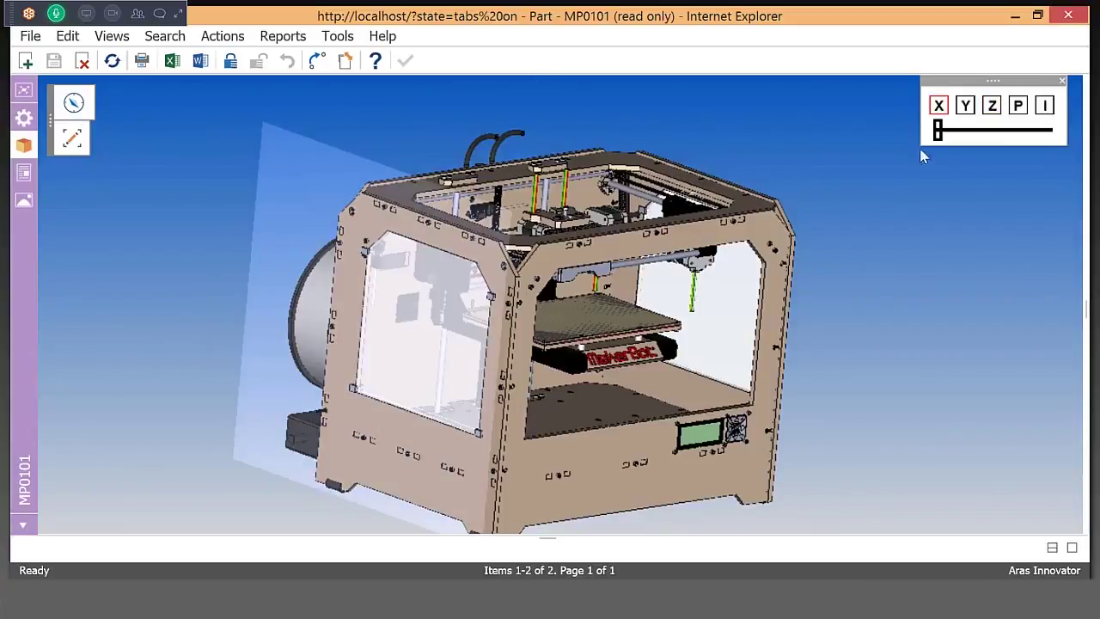
left_click_drag(937, 133, 1009, 130)
mouse_move(566, 327)
left_mouse_down()
mouse_move(533, 300)
mouse_move(602, 314)
mouse_move(568, 329)
left_mouse_up()
scroll(568, 328, "up", 6)
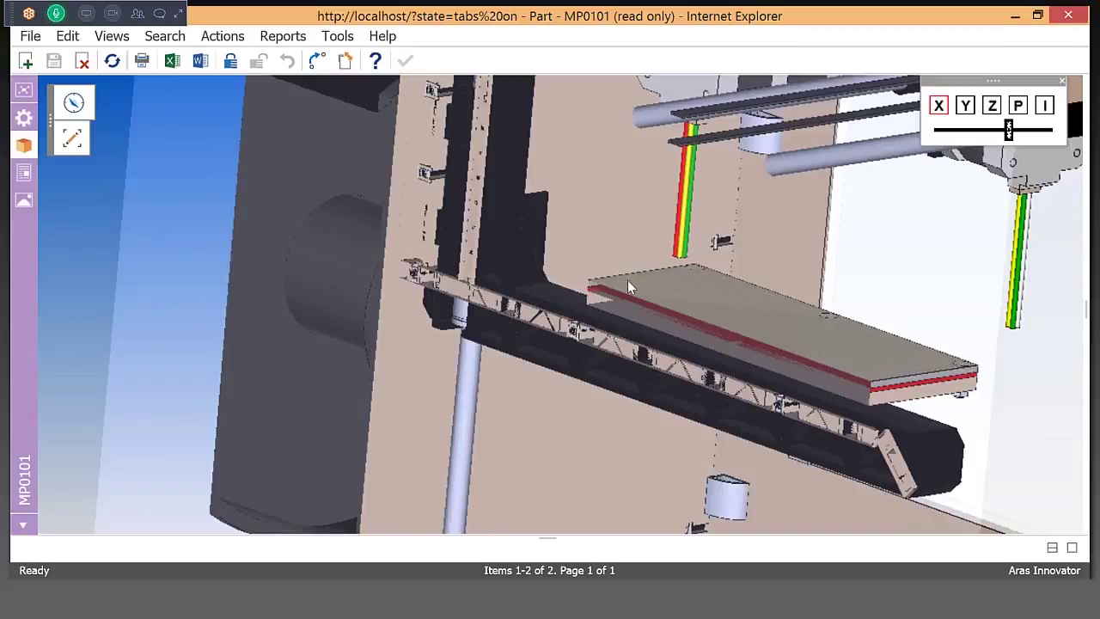
Circle the end of the build plate in red and pin callout marker A on it.
left_click(74, 148)
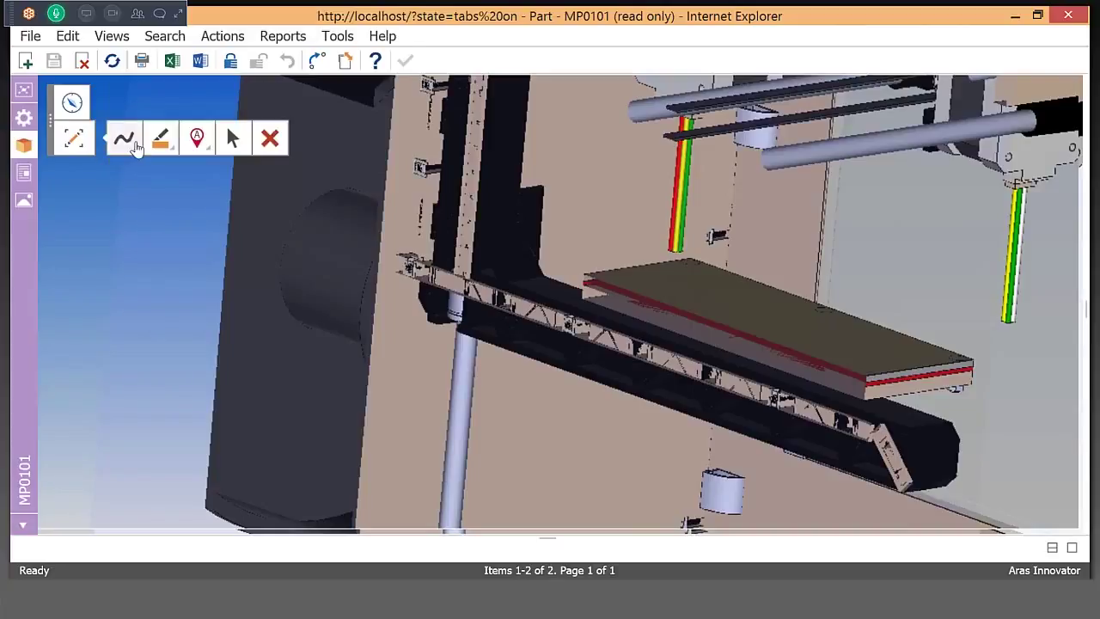
left_click(123, 138)
mouse_move(613, 240)
left_mouse_down()
mouse_move(536, 273)
mouse_move(650, 324)
left_mouse_up()
left_click_drag(632, 264, 610, 248)
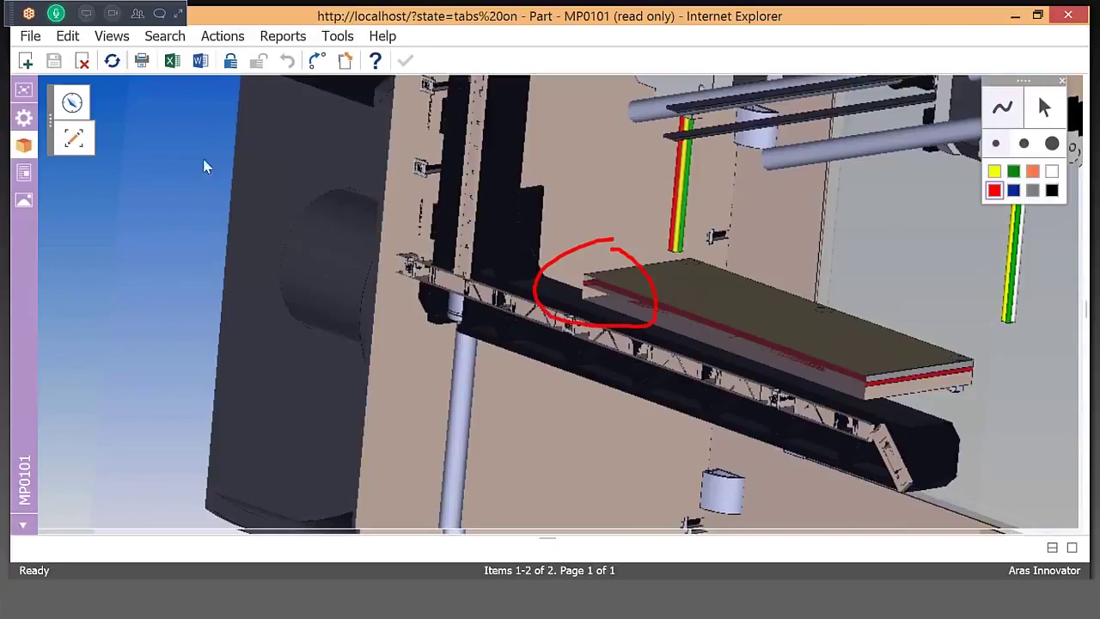
left_click(74, 139)
left_click(197, 138)
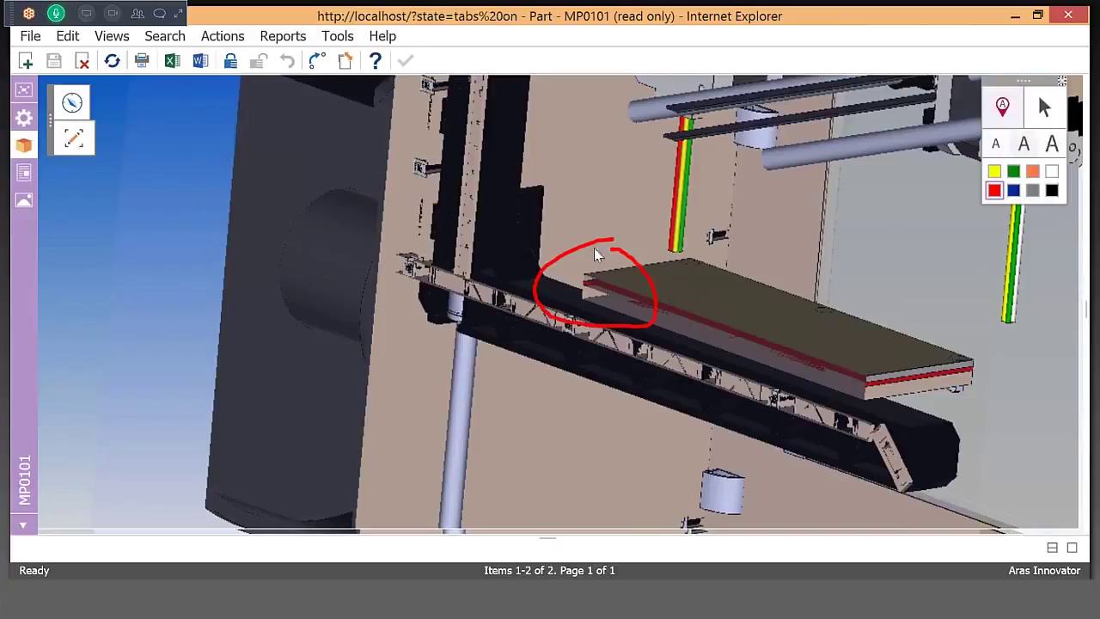
left_click(590, 261)
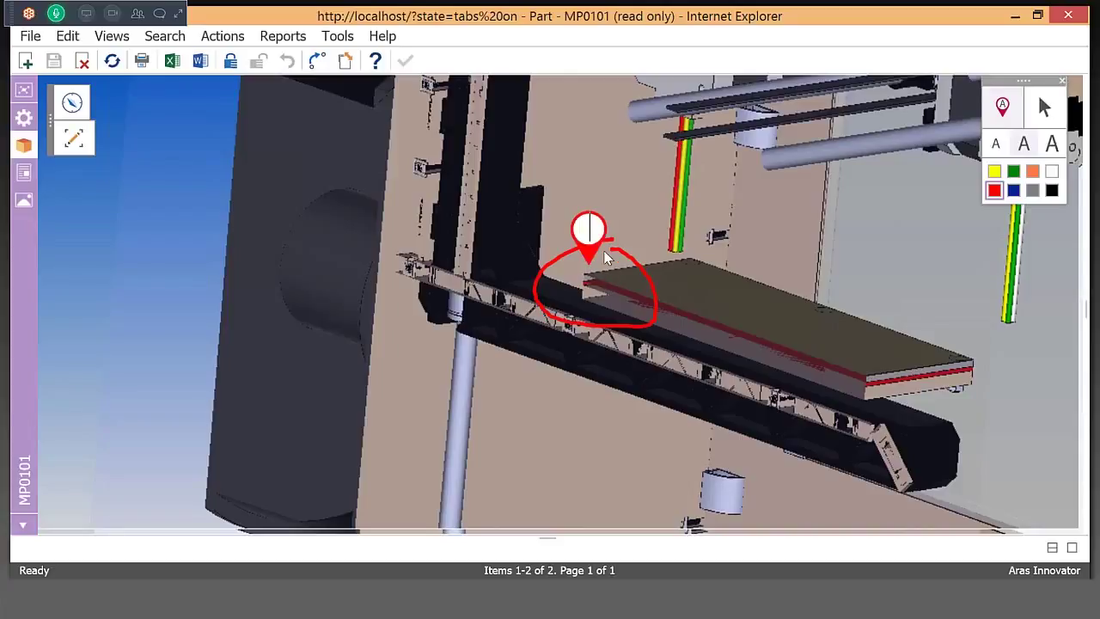
type("A")
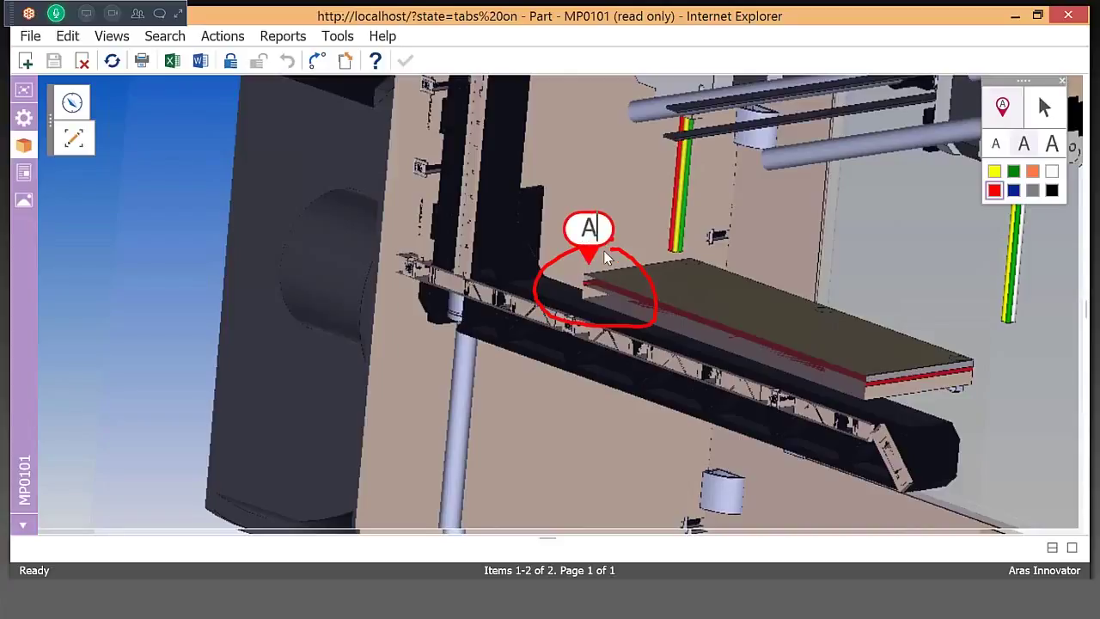
Post the comment 'PLease review' with a snapshot of the marked-up view to the discussion.
left_click(21, 92)
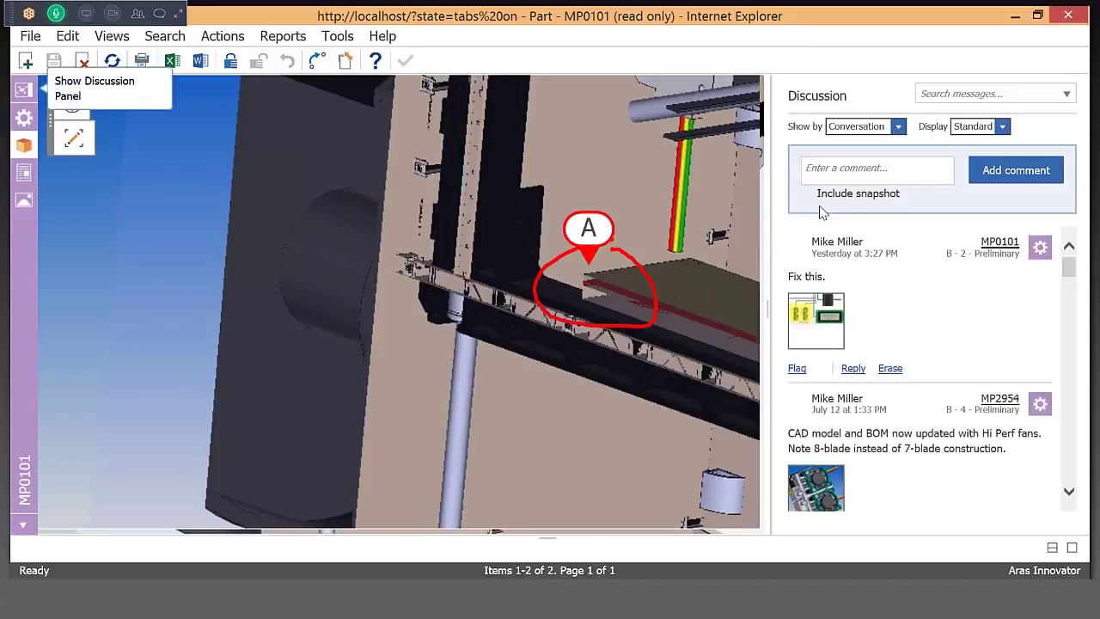
left_click(825, 194)
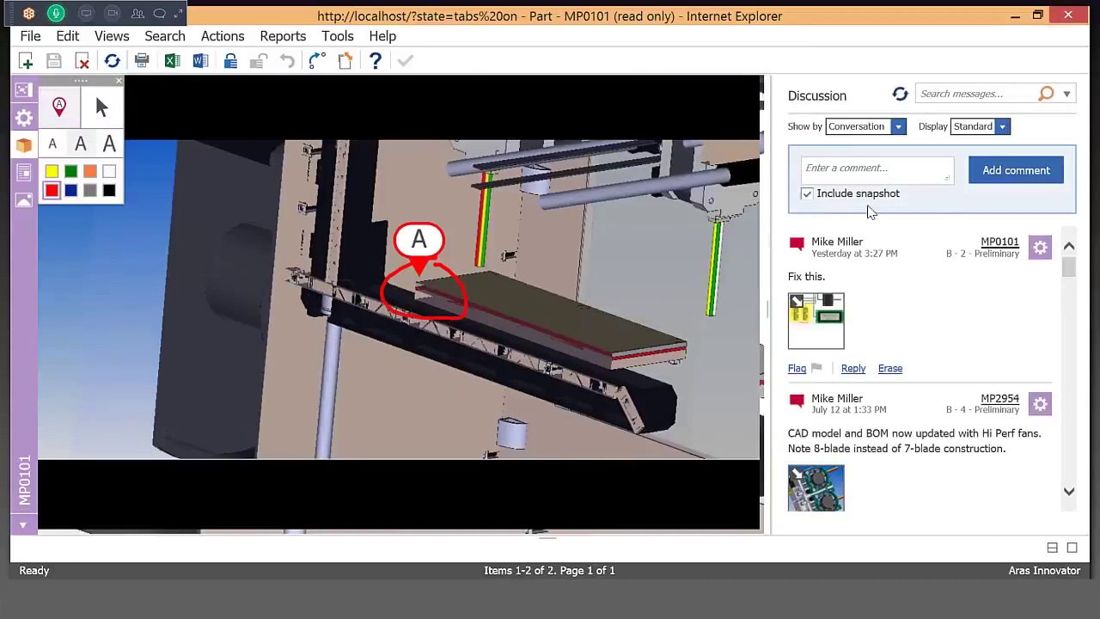
left_click(835, 171)
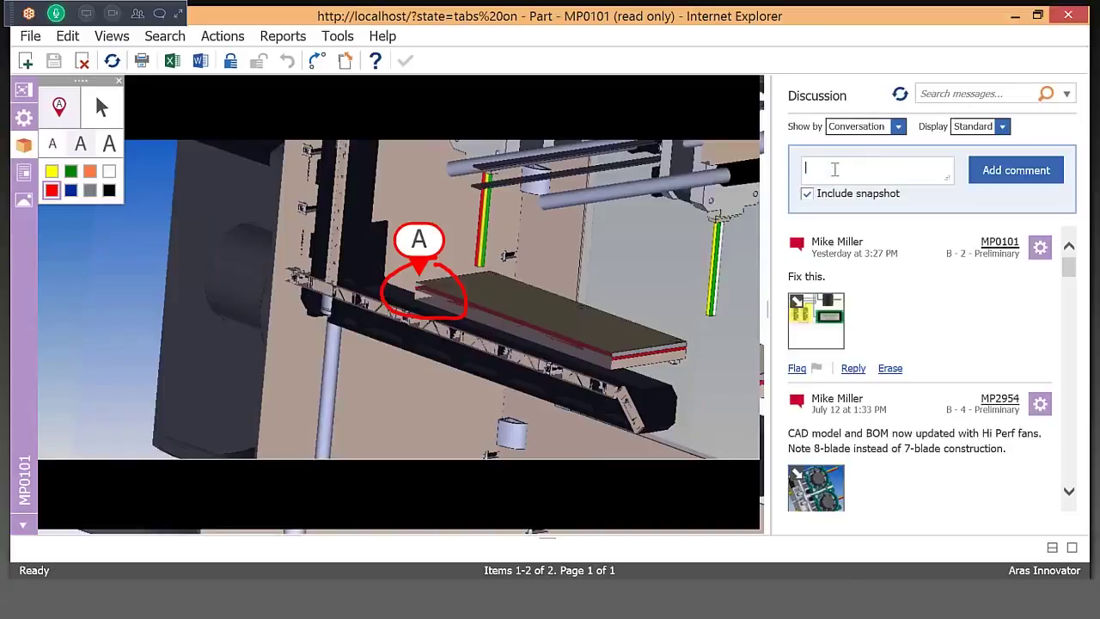
type("PLease review")
left_click(1017, 171)
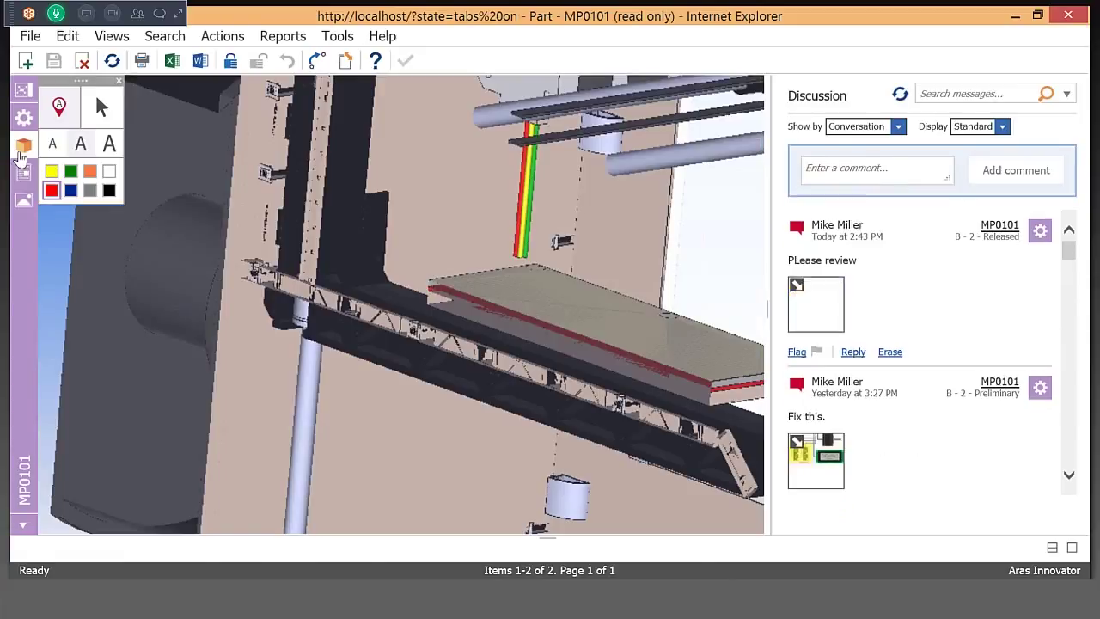
View the attached MakerBot drawing, then the requirements review document's Issues and Change History.
left_click(23, 172)
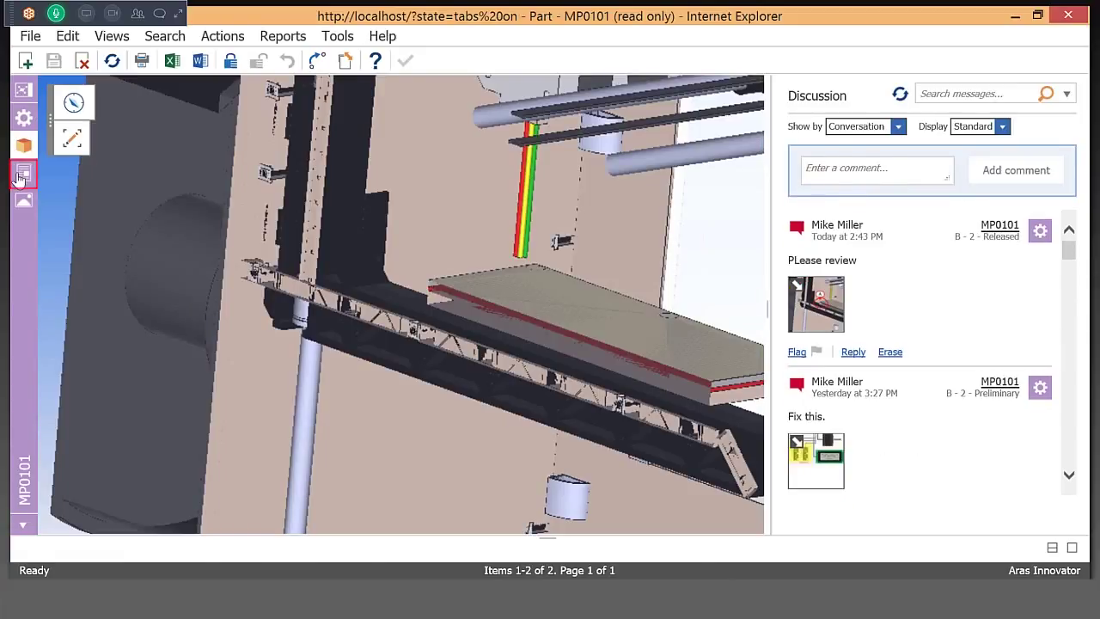
left_click(99, 174)
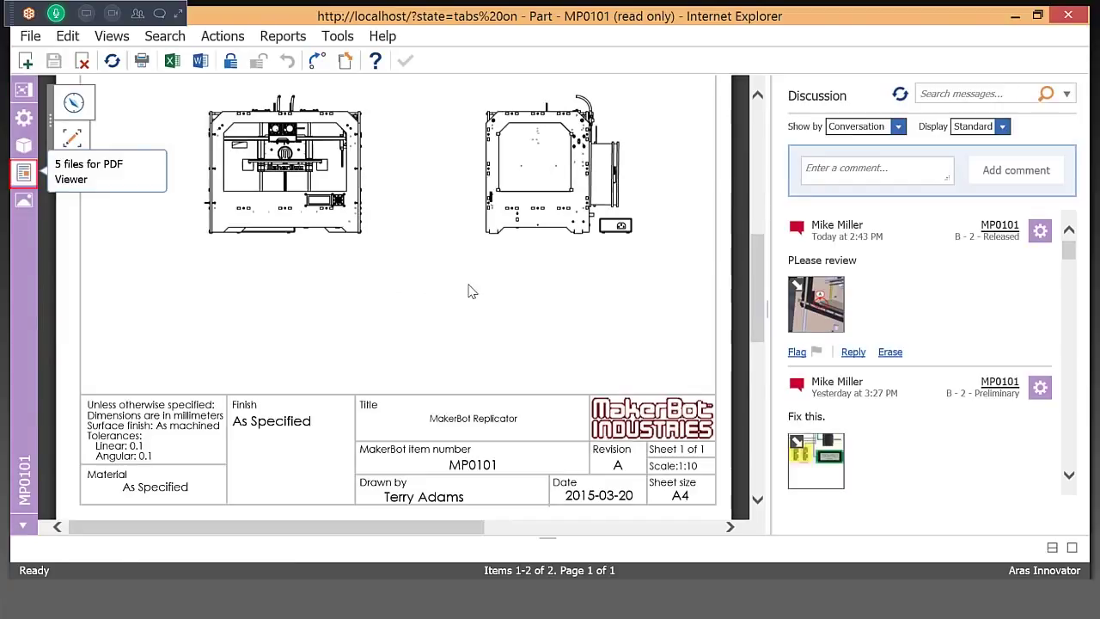
scroll(383, 319, "down", 5)
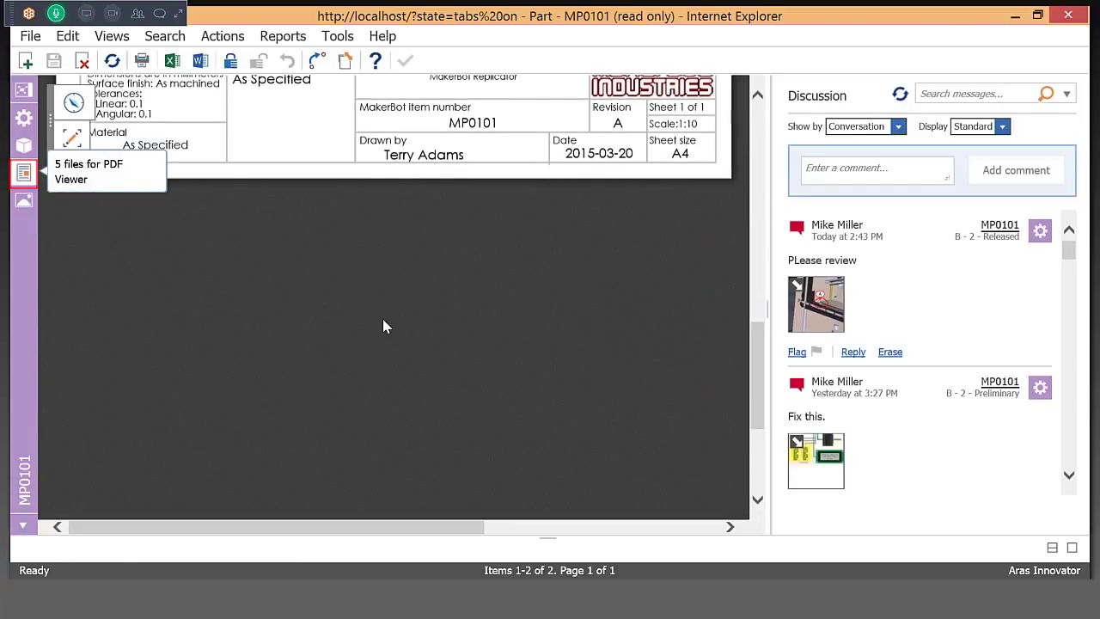
left_click(23, 172)
left_click(231, 200)
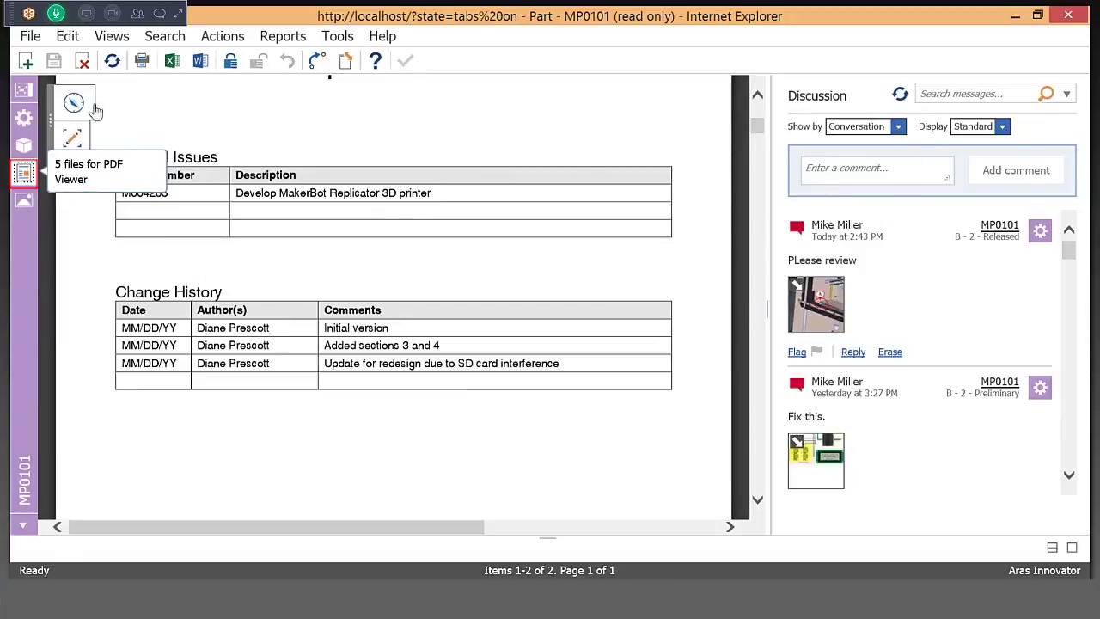
Return to MP0101's Part form and scroll the discussion down to the MP2954 message.
left_click(23, 118)
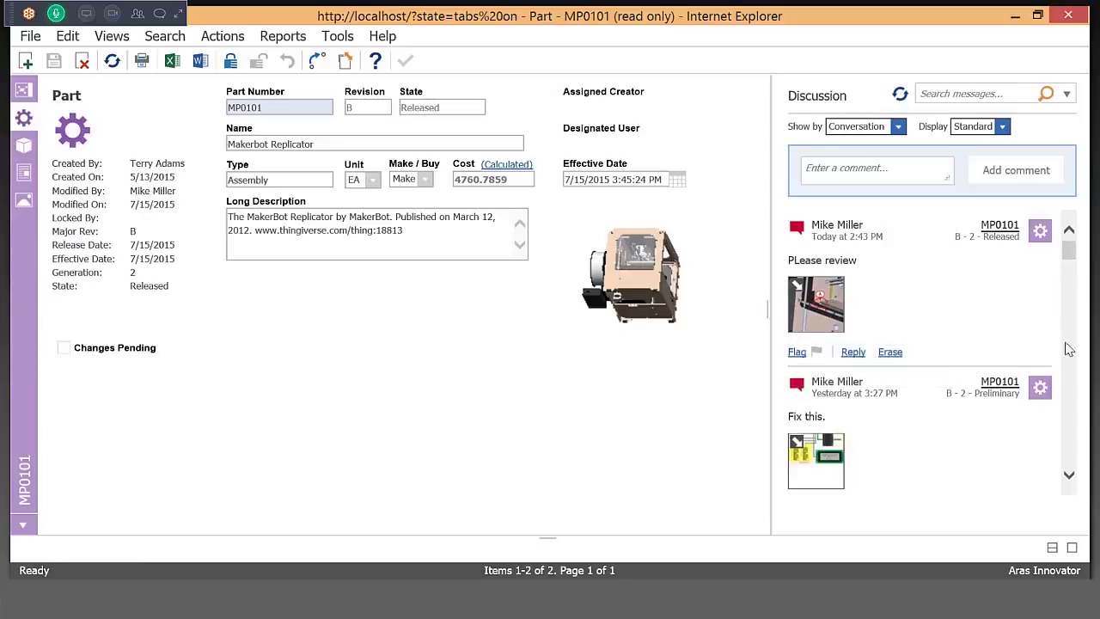
scroll(1070, 368, "down", 5)
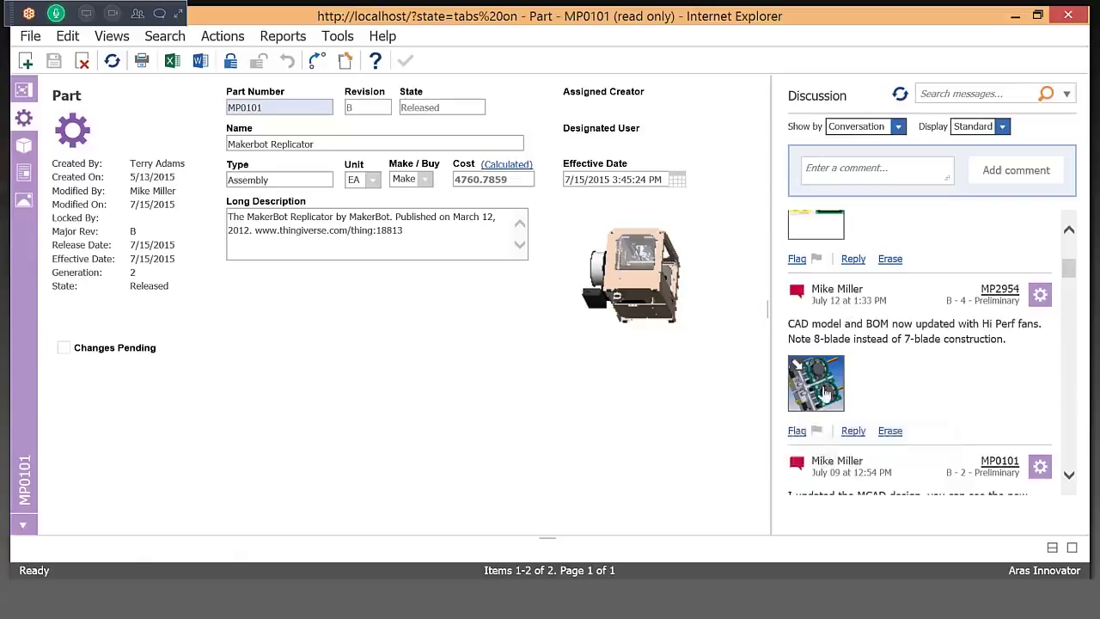
View the MP2954 extruder CAD model from the message, then open part MP2954 itself.
left_click(828, 391)
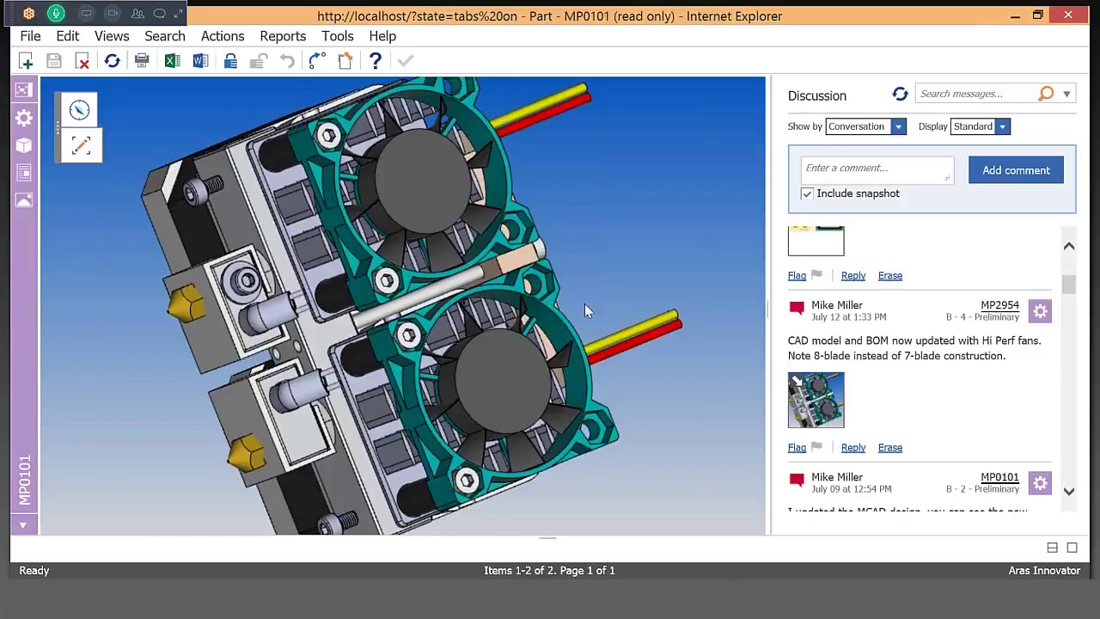
left_click(1001, 308)
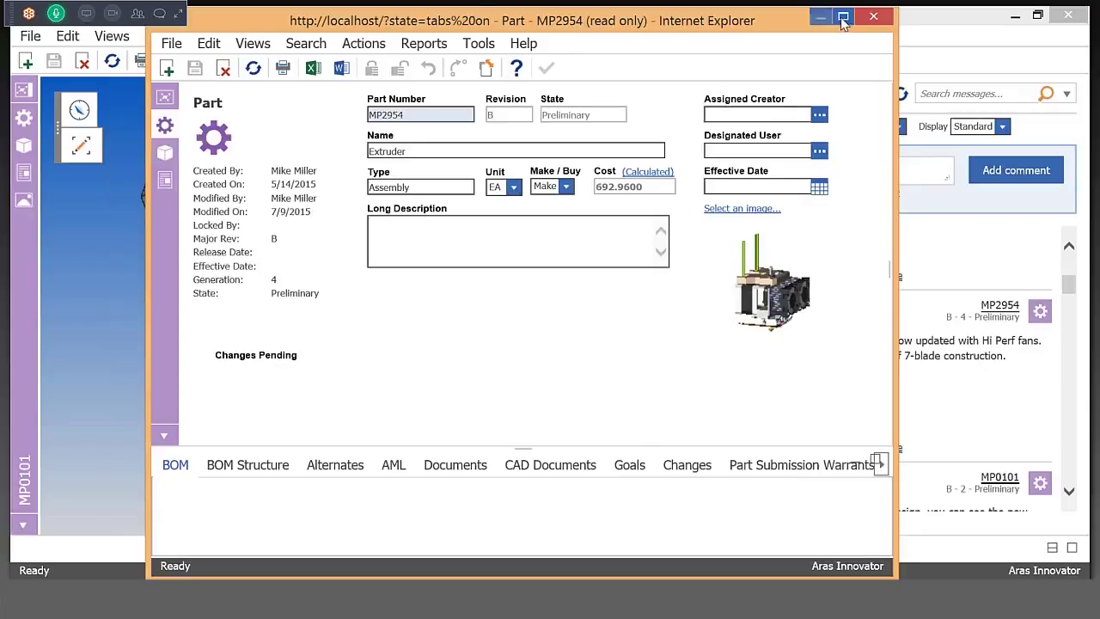
Maximize the MP2954 window, heighten its 19-component BOM list, and bring up the Views menu.
left_click(839, 23)
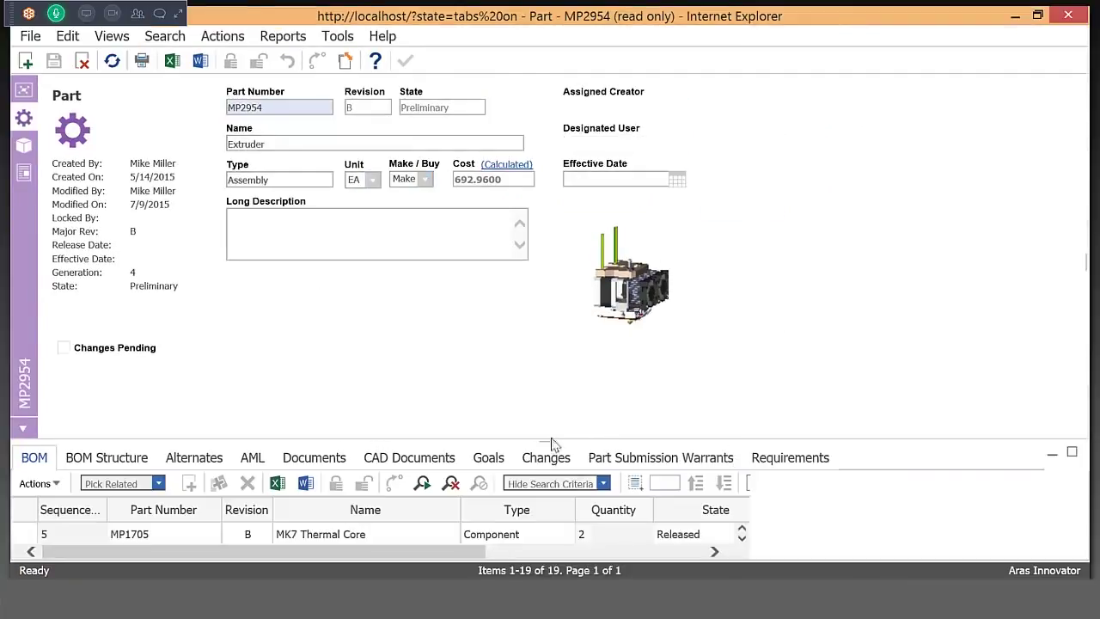
left_click_drag(546, 440, 546, 336)
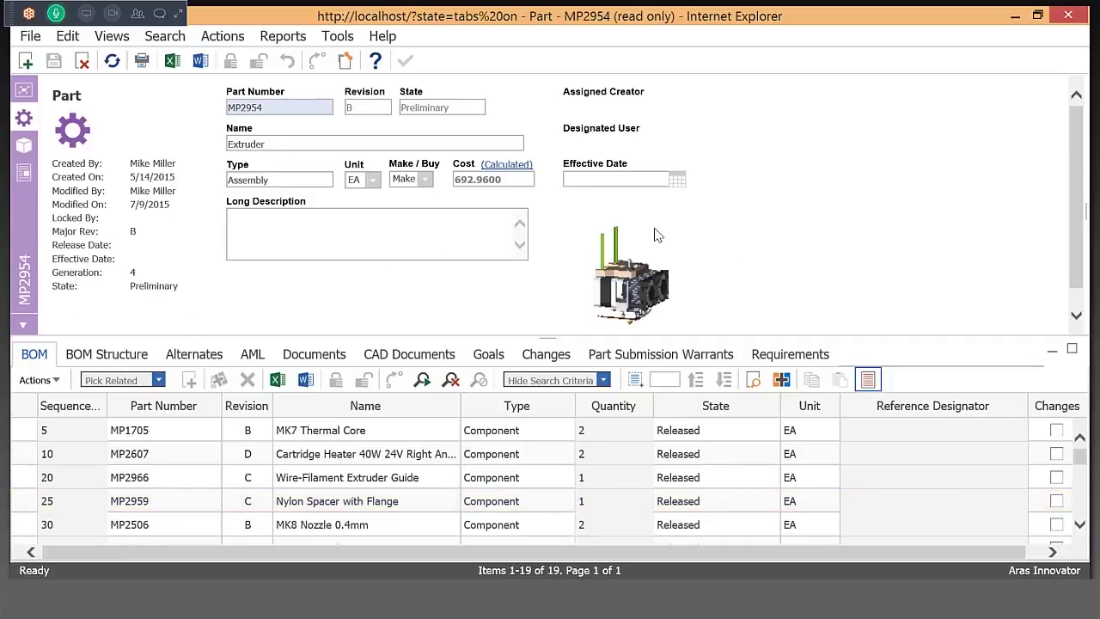
left_click(112, 36)
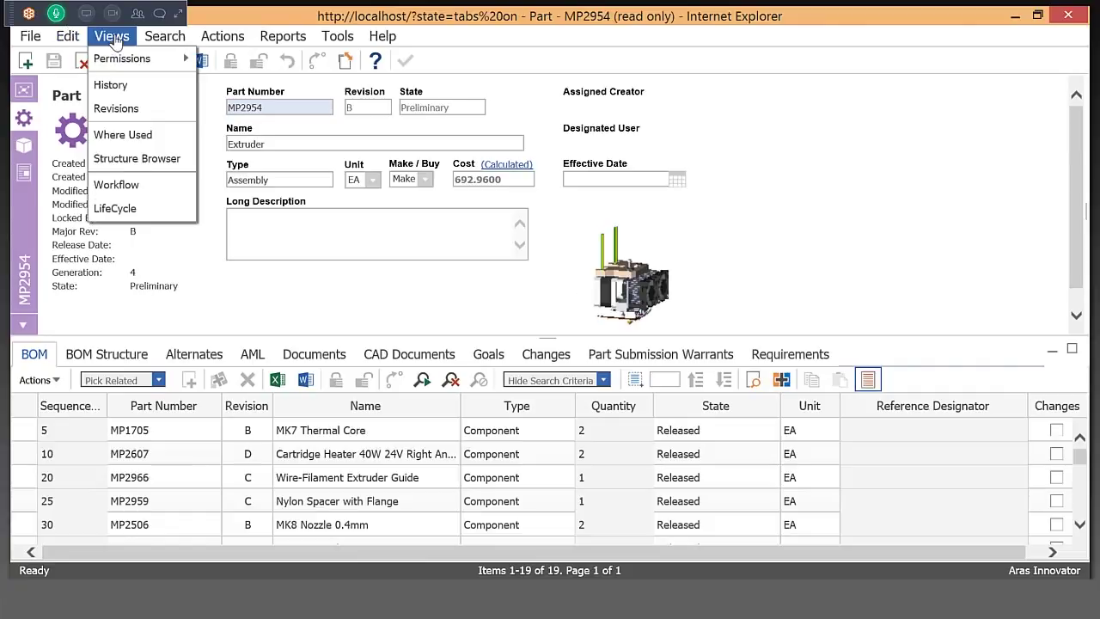
Show where MP2954 is used, expanding MP0101 B.2 down to ECO-00001017 and PRs PR-100001, PR-100006, PR-100008.
left_click(127, 143)
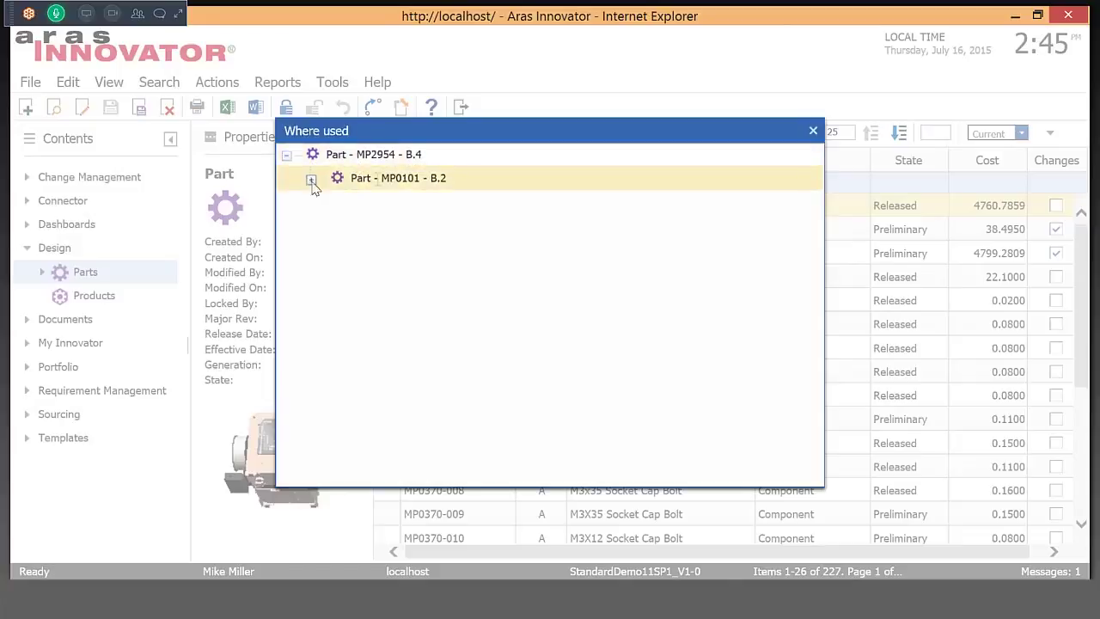
left_click(312, 180)
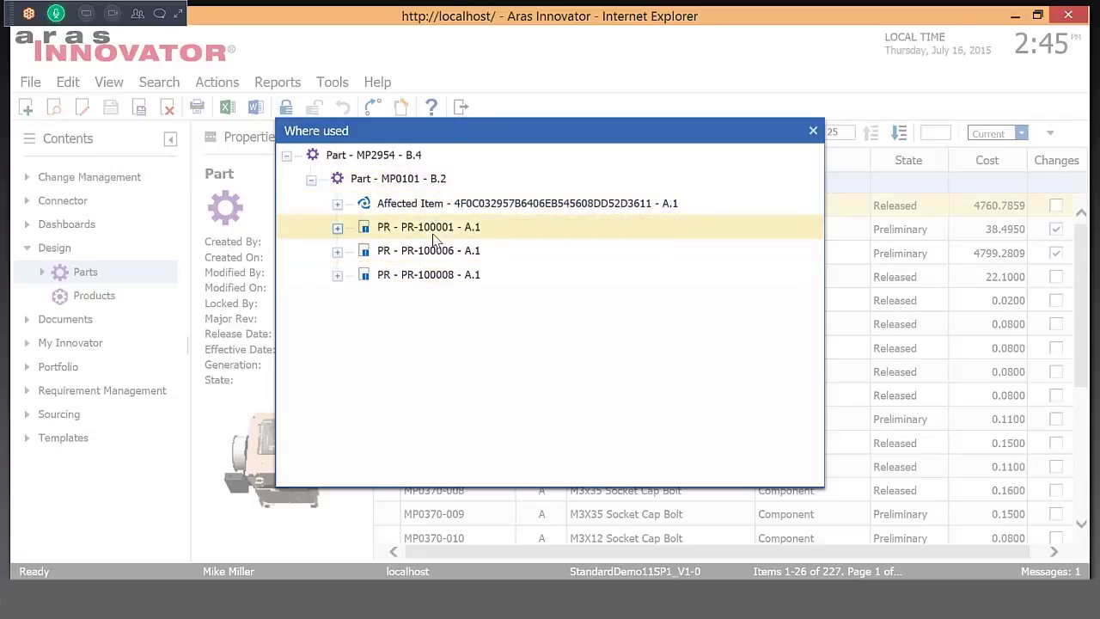
left_click(337, 203)
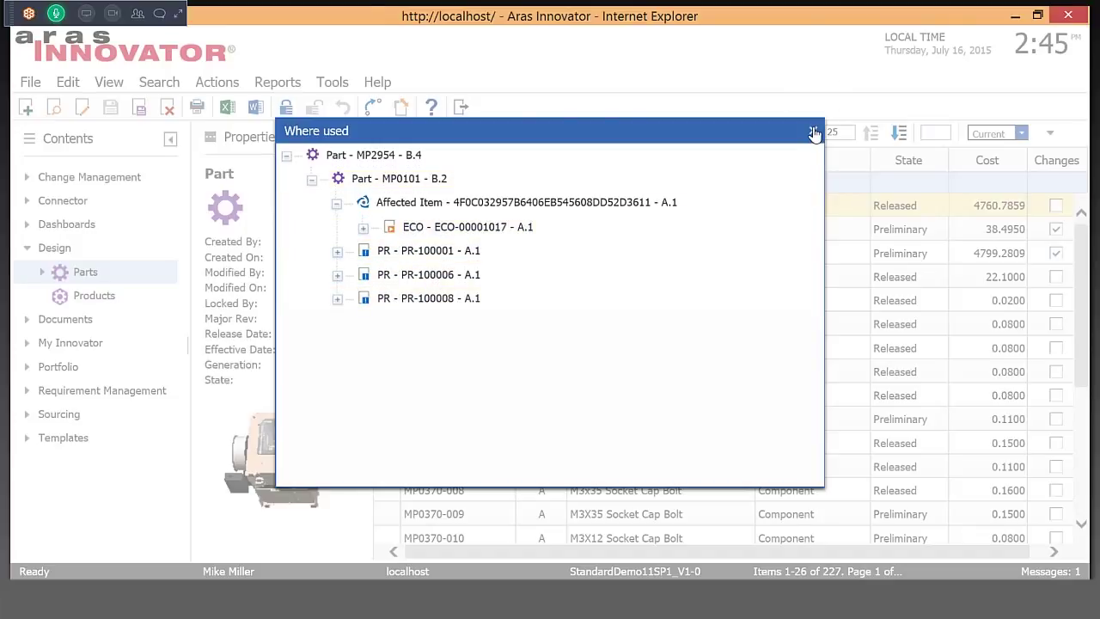
Close the Where Used results and browse MP2954 B.4's structure tree of sub-parts, CAD documents and requirements.
left_click(814, 135)
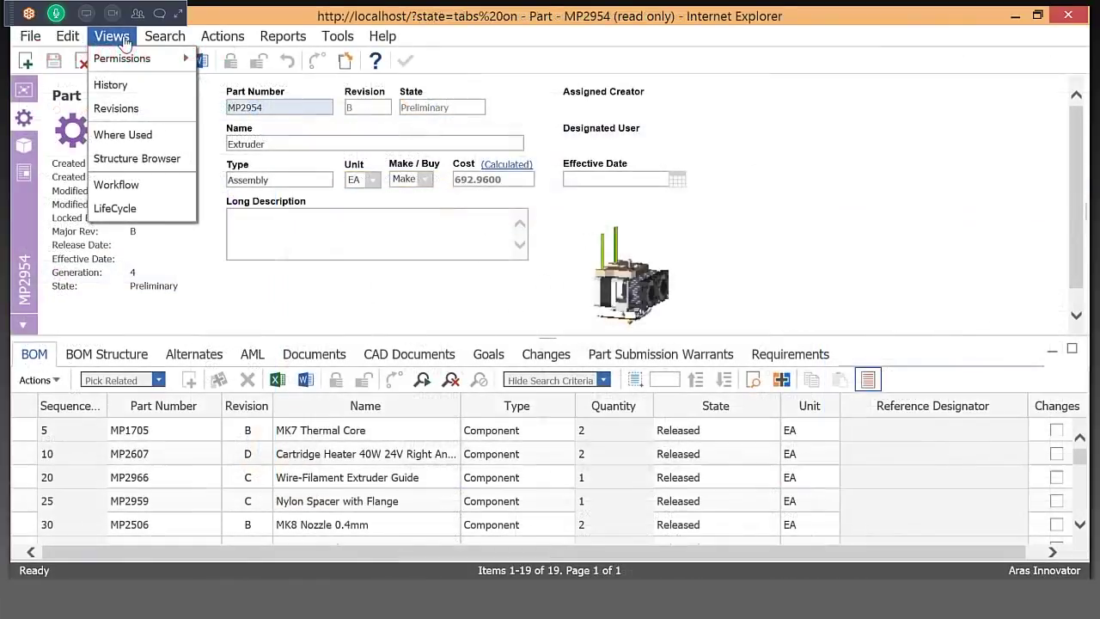
left_click(145, 162)
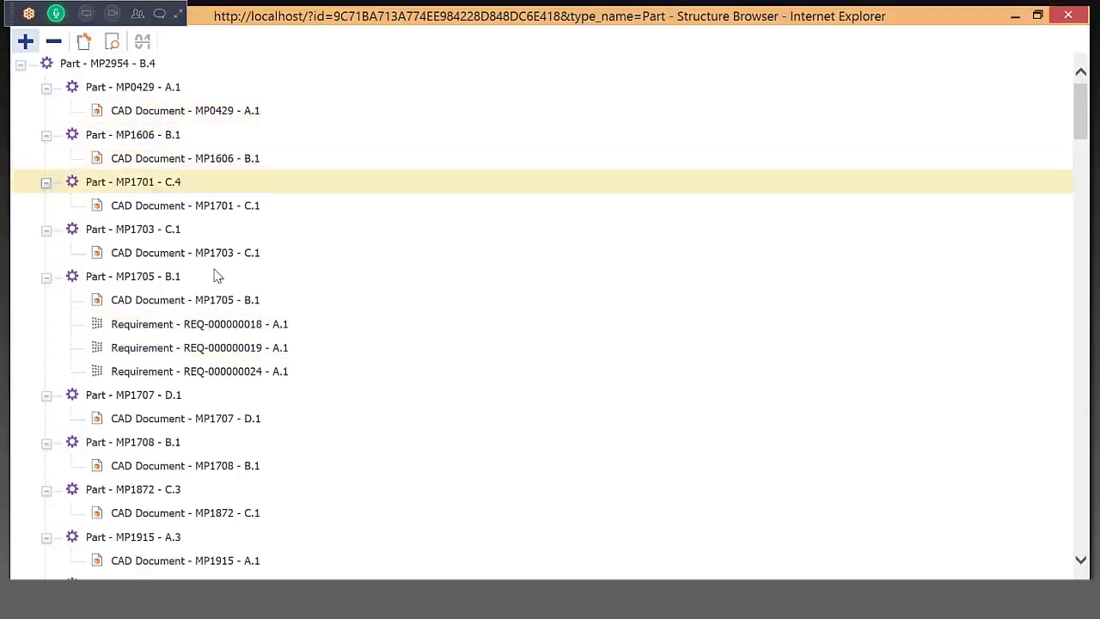
scroll(284, 365, "down", 3)
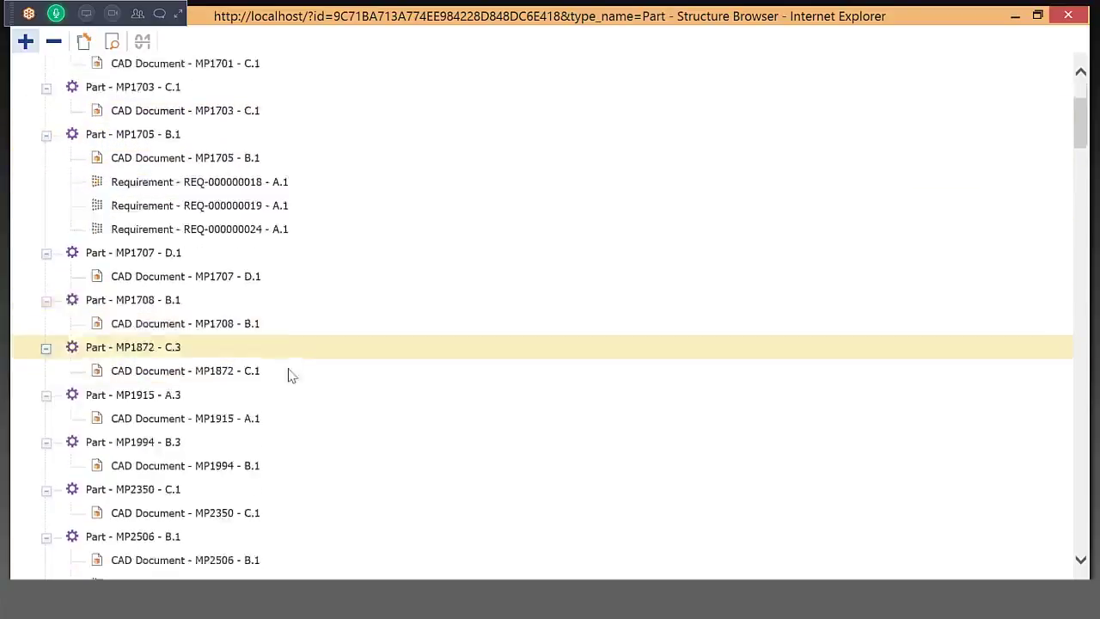
scroll(284, 381, "down", 2)
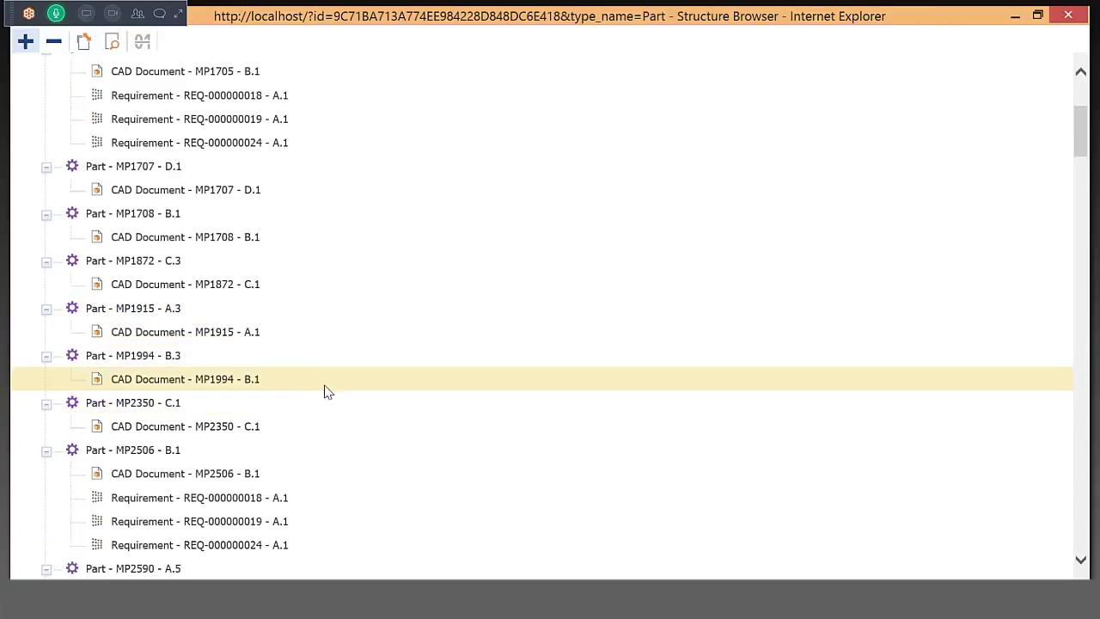
scroll(296, 232, "up", 2)
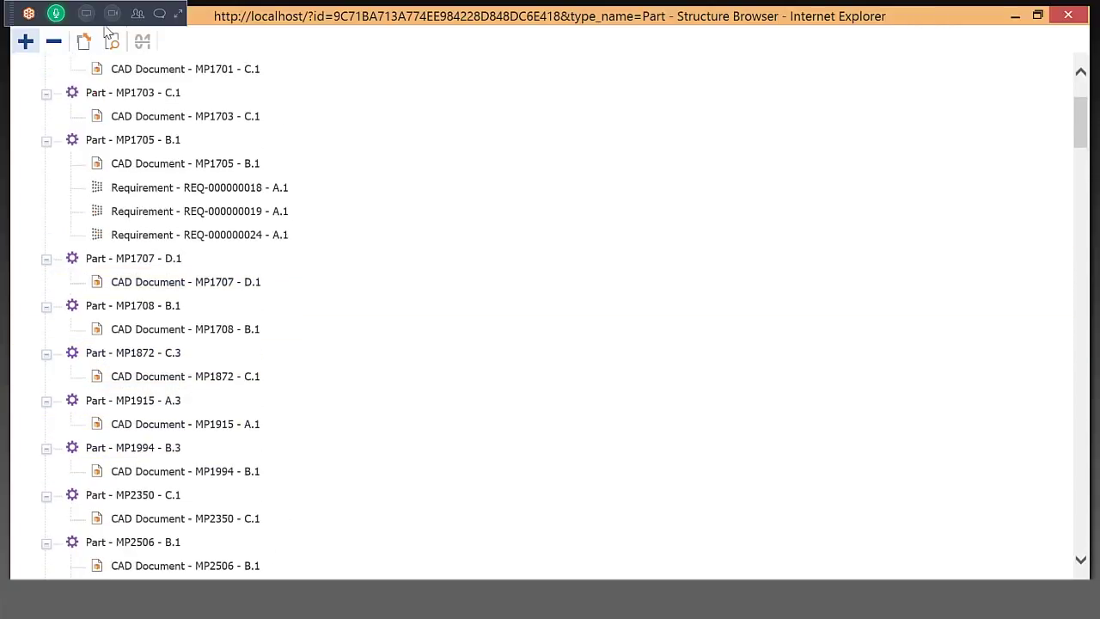
Compare MP2954 B.4's structure against revision A.3, where MP0138 A.1 is still present.
left_click(83, 41)
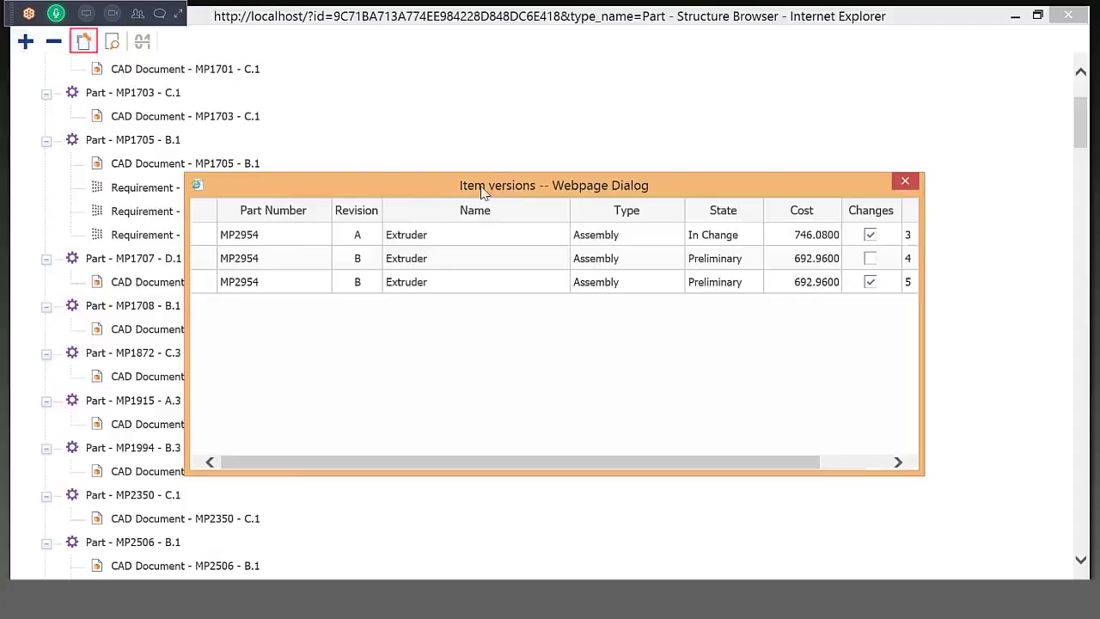
left_click(282, 246)
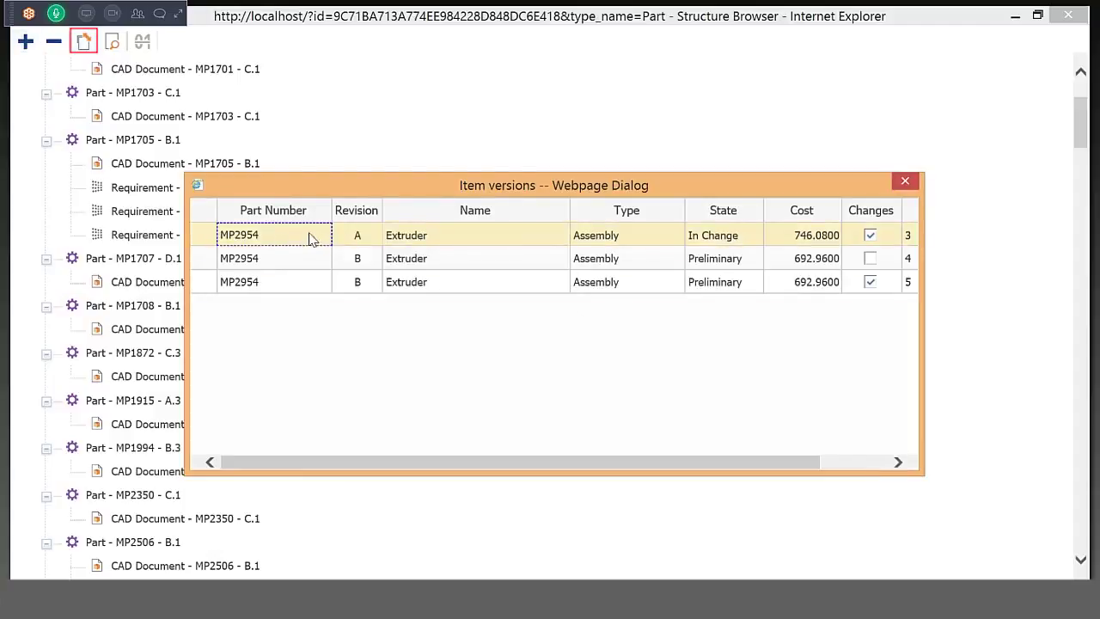
double_click(312, 238)
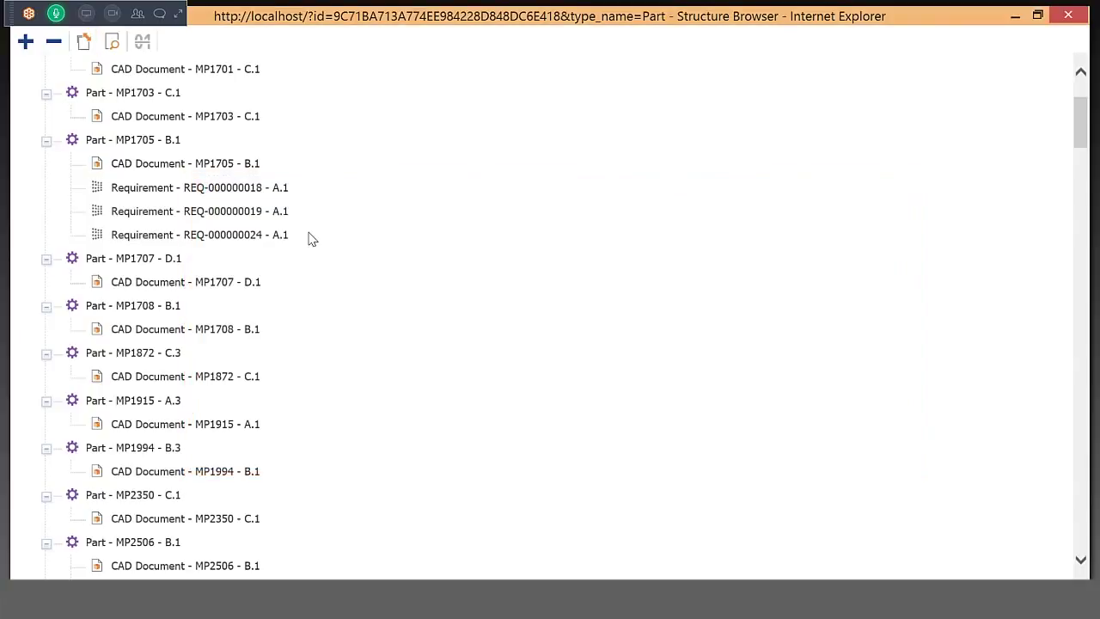
left_click(145, 43)
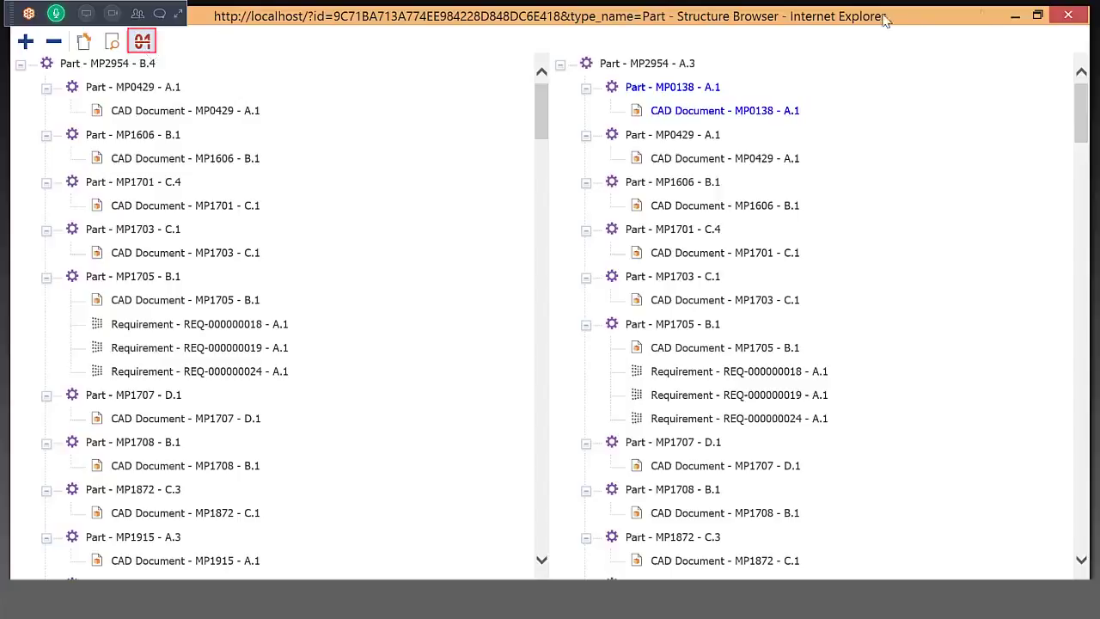
Close the structure comparison and list MP2954's change orders ECO-00001015 (In Work) and ECO-00001012 (Released).
left_click(1069, 16)
left_click(548, 356)
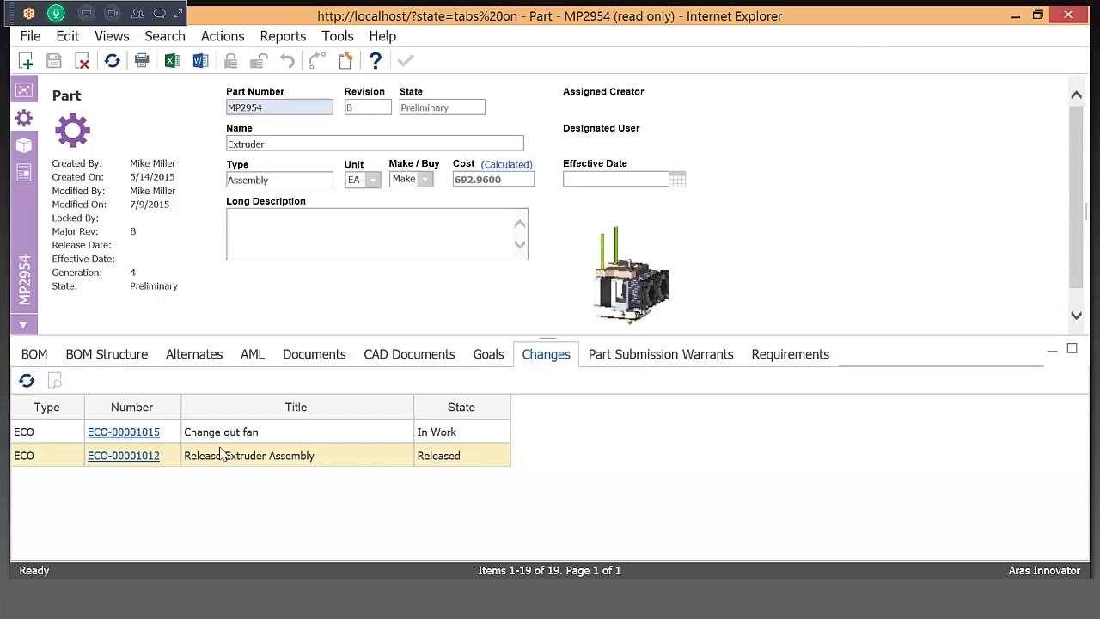
Open ECO-00001015 'Change out fan' and review its Impact Matrix revising MP2954 Extruder from A to B.
left_click(146, 438)
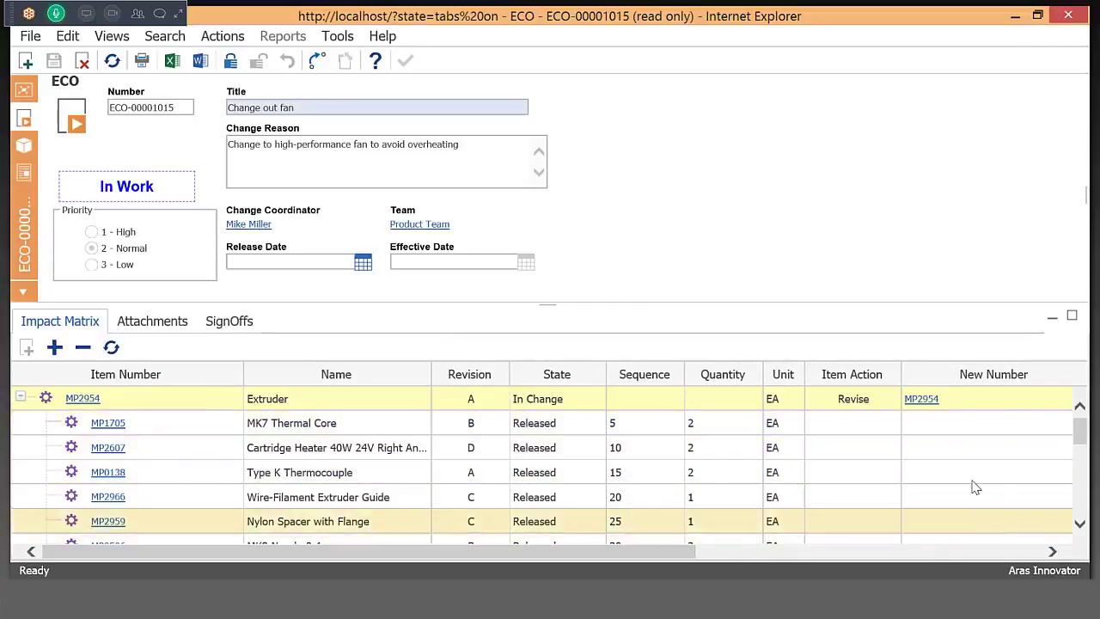
left_click_drag(694, 548, 903, 459)
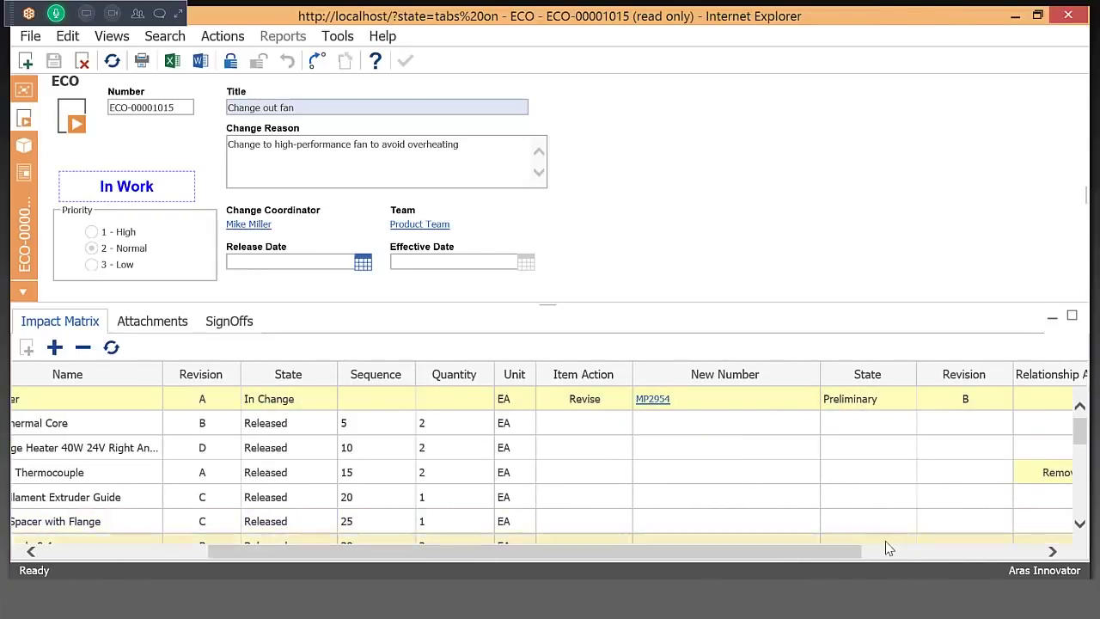
left_click_drag(918, 555, 994, 553)
left_click_drag(1080, 434, 933, 558)
left_click_drag(866, 560, 690, 569)
left_click_drag(1080, 496, 1081, 404)
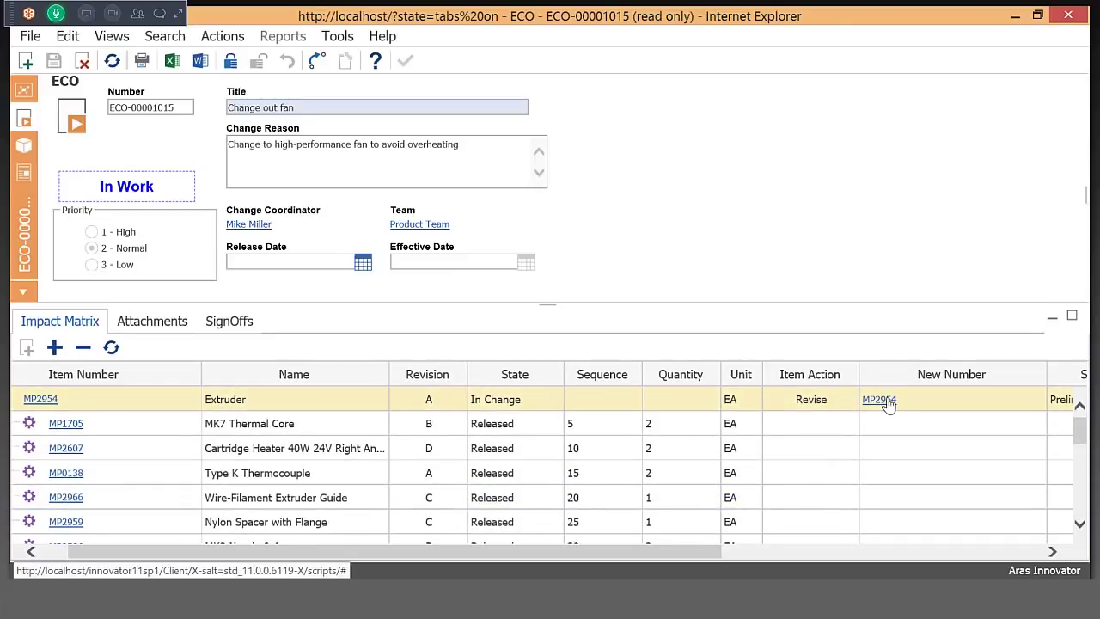
left_click(115, 37)
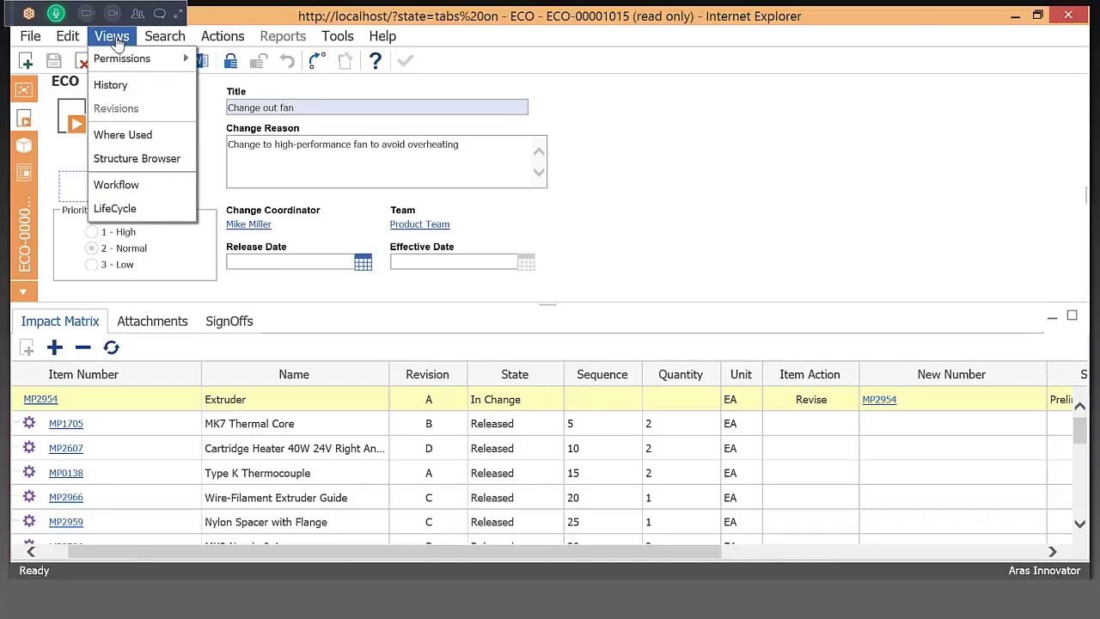
left_click(146, 184)
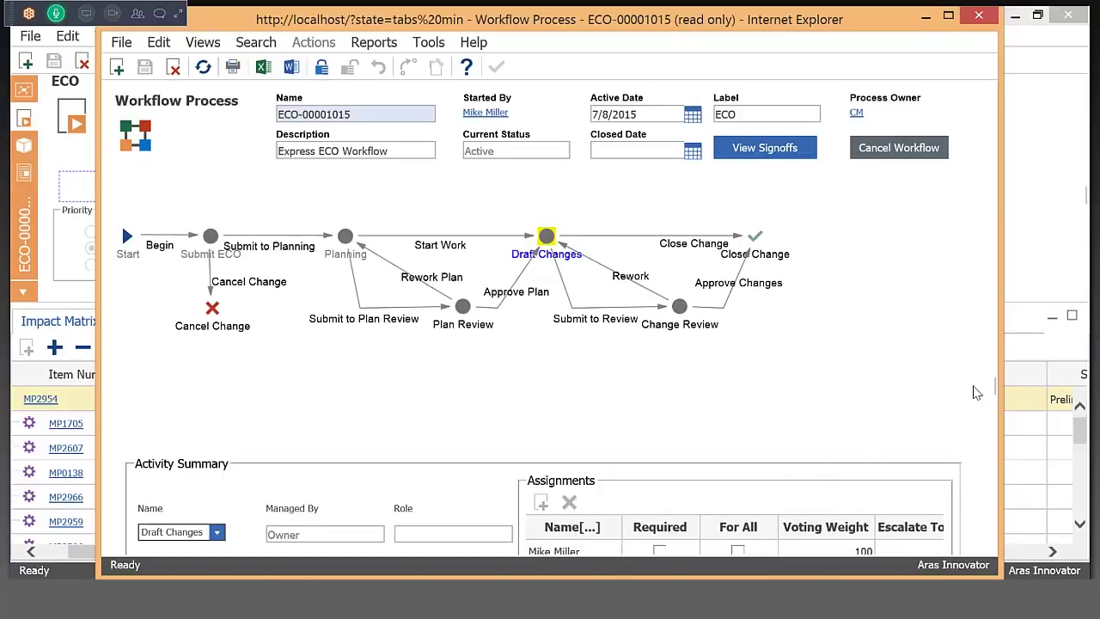
scroll(916, 425, "down", 3)
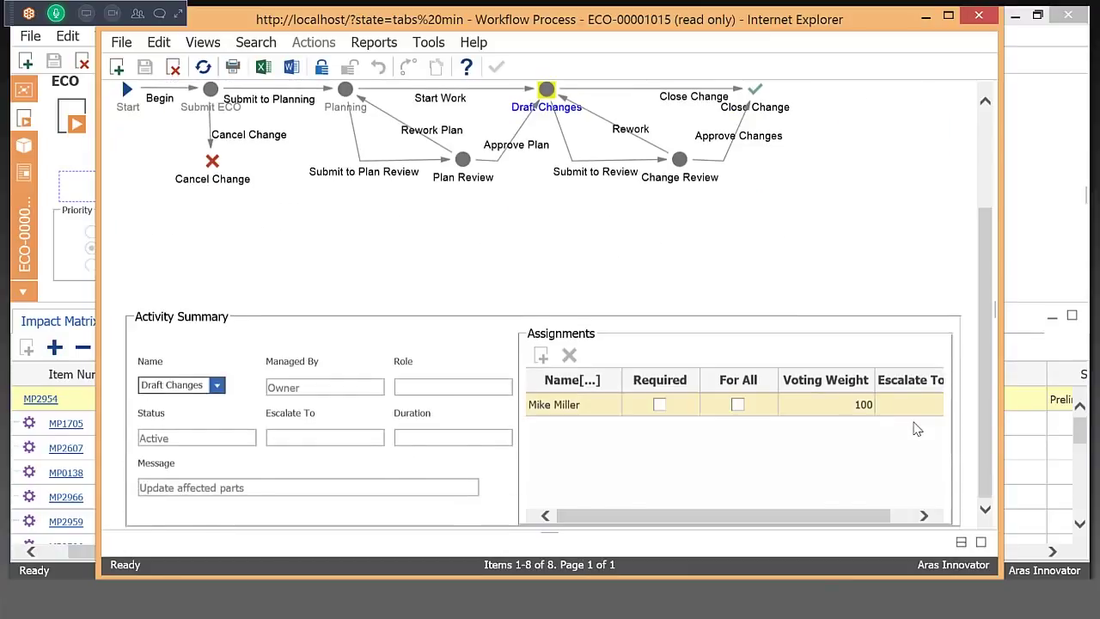
scroll(739, 421, "up", 3)
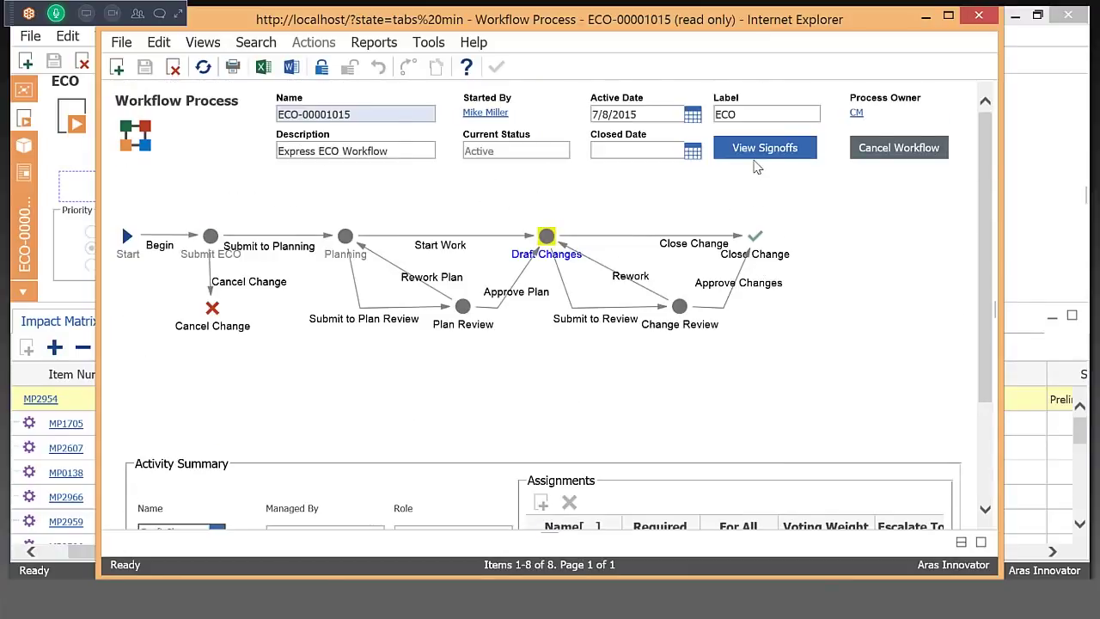
left_click(746, 154)
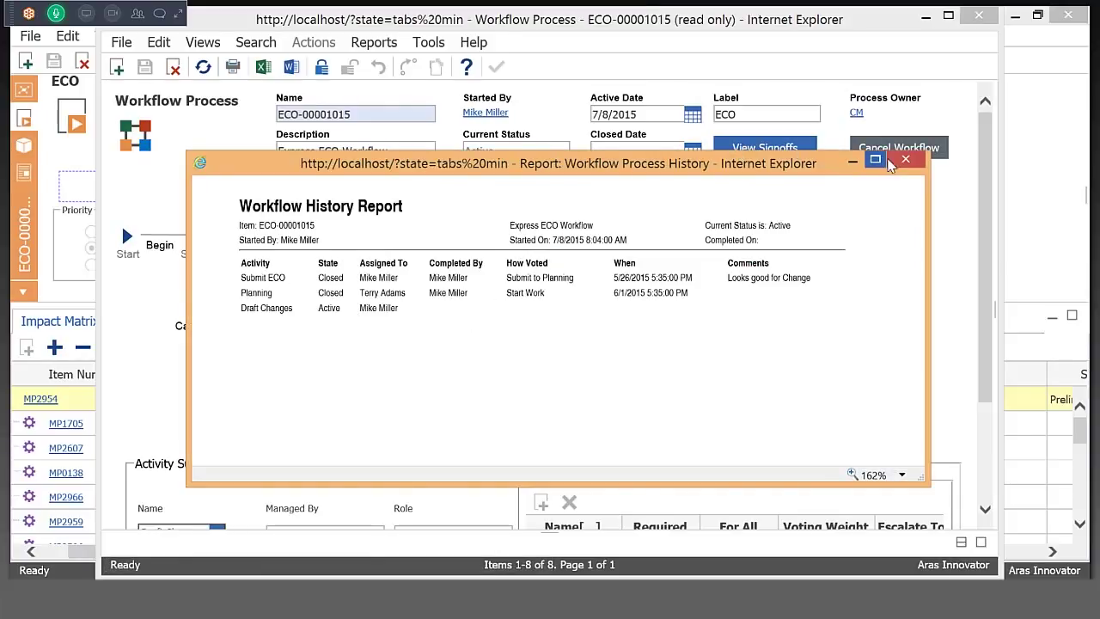
left_click(905, 159)
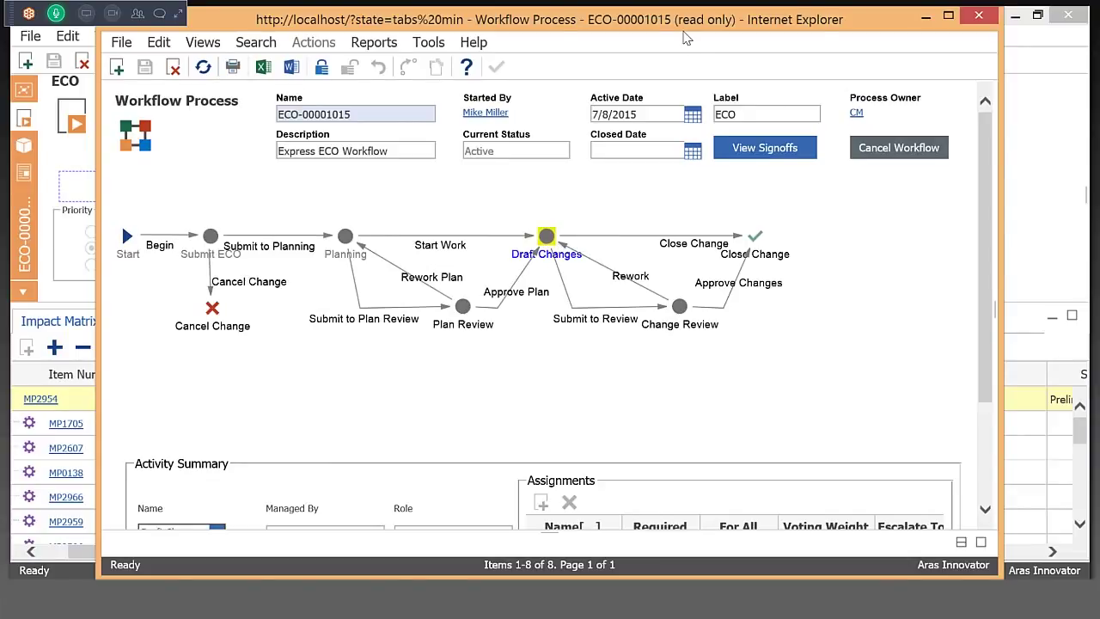
left_click_drag(672, 17, 648, 38)
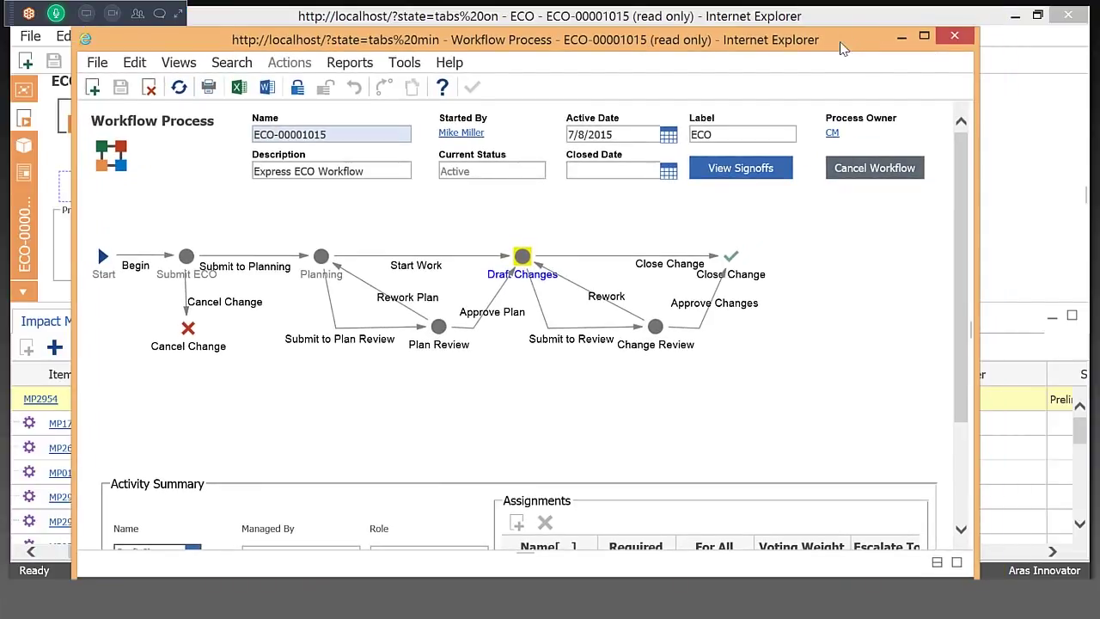
left_click_drag(843, 48, 833, 64)
left_click(940, 55)
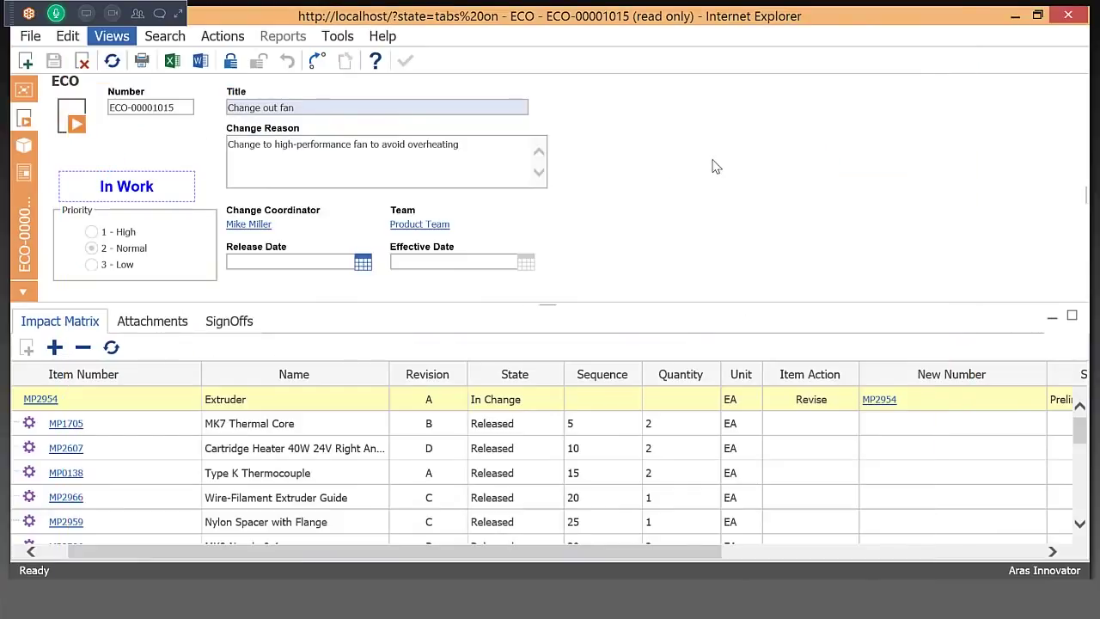
Close the ECO-00001015, MP2954 and MP0101 windows and show My InBasket with its 8 tasks.
left_click(1076, 13)
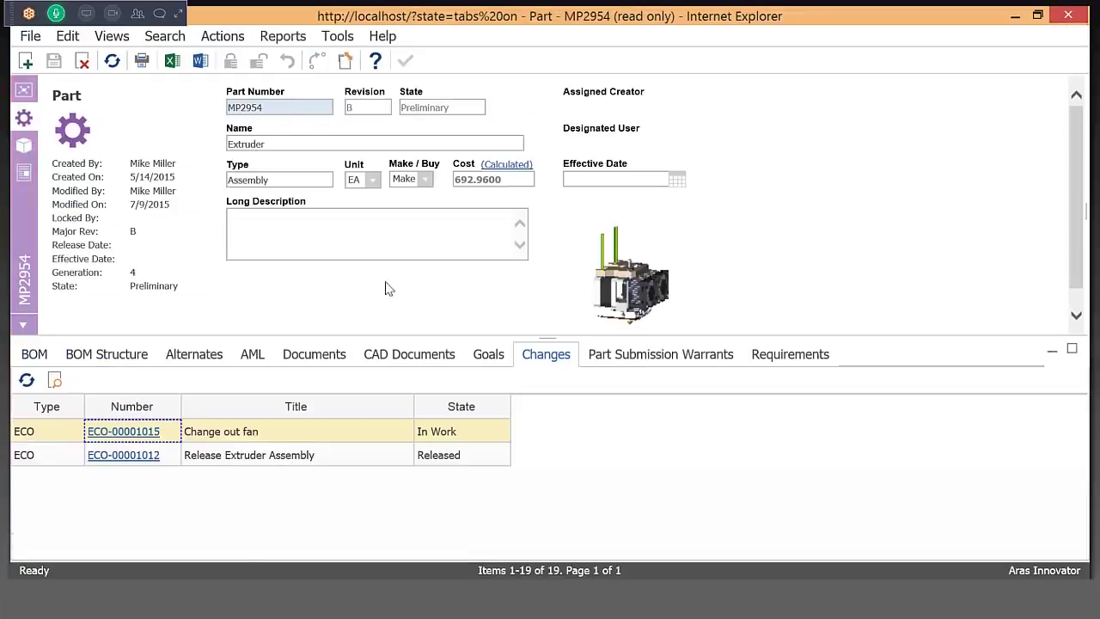
left_click(1075, 13)
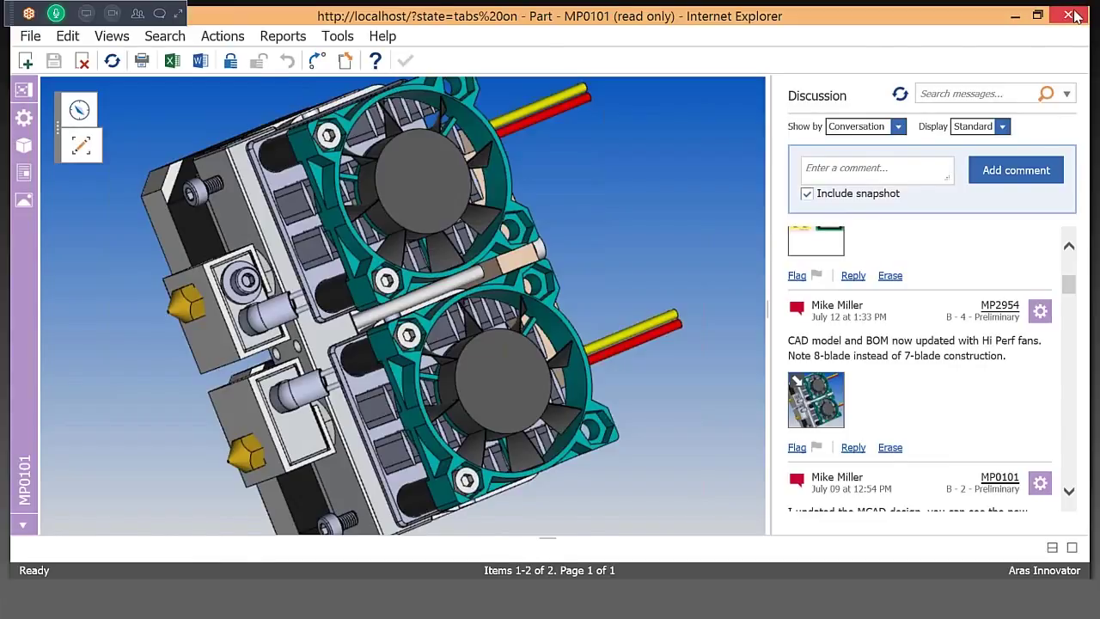
left_click(1076, 13)
left_click(28, 343)
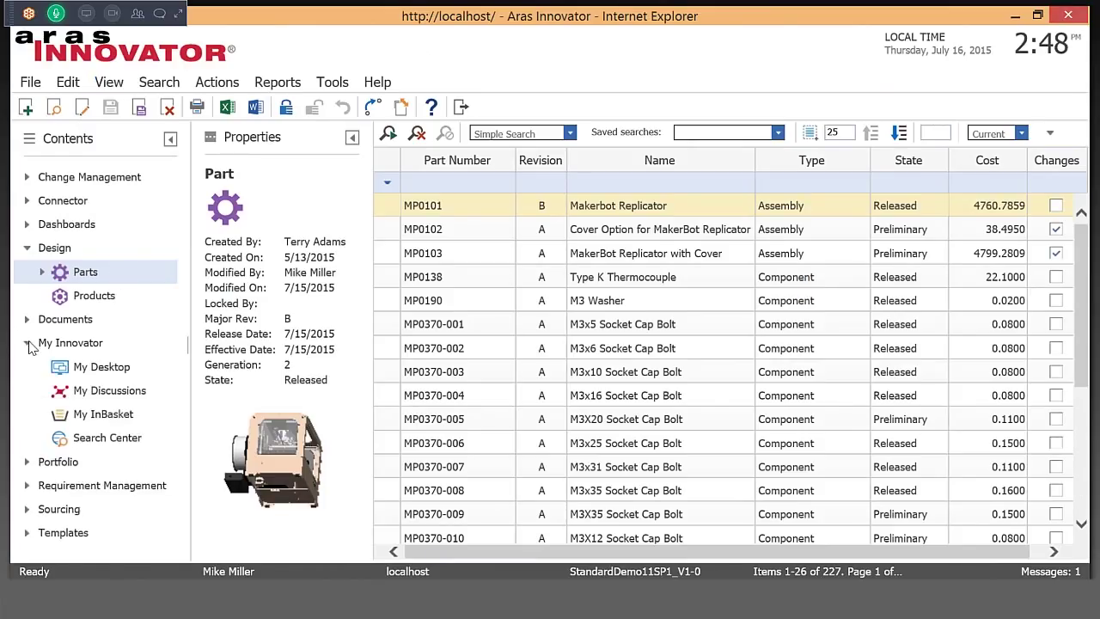
left_click(125, 416)
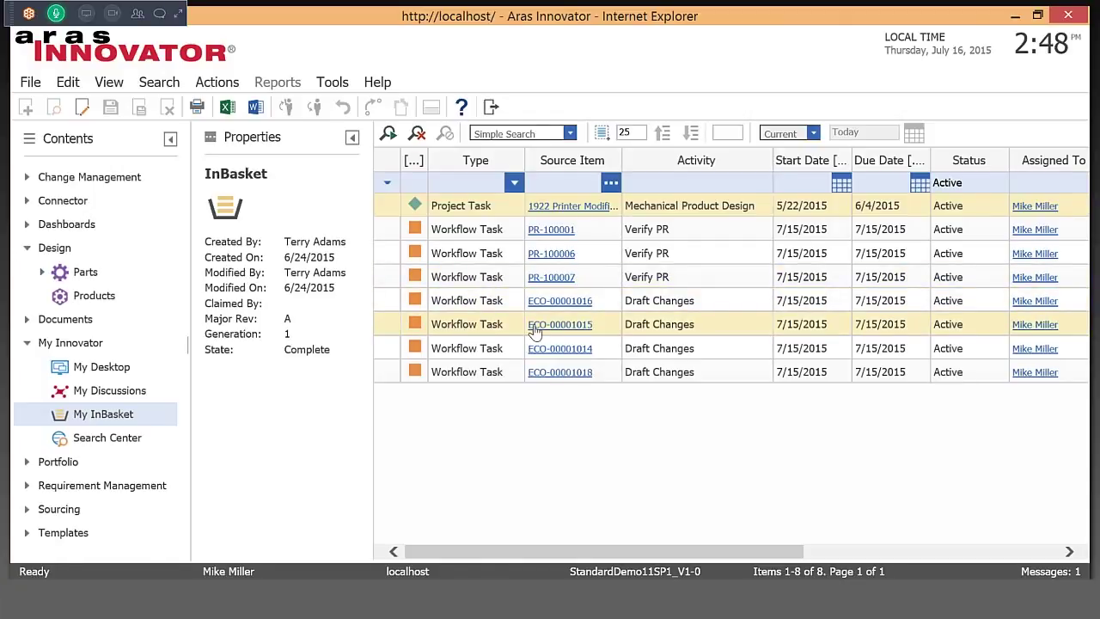
Open the ECO-00001015 Draft Changes task and mark all three of its tasks complete.
left_click(482, 324)
double_click(481, 324)
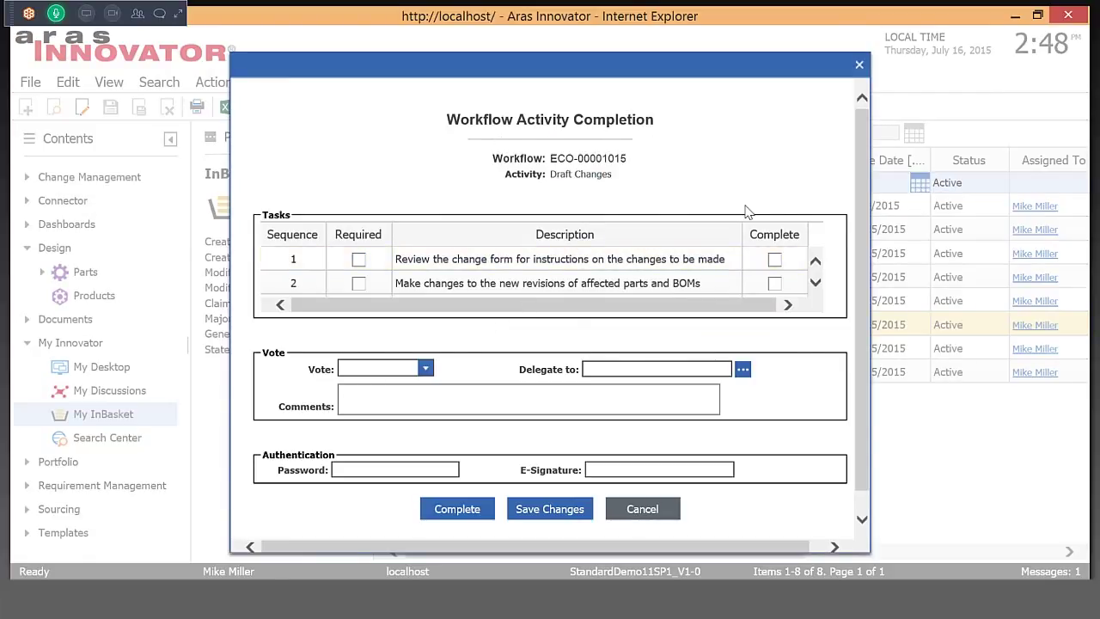
left_click(775, 262)
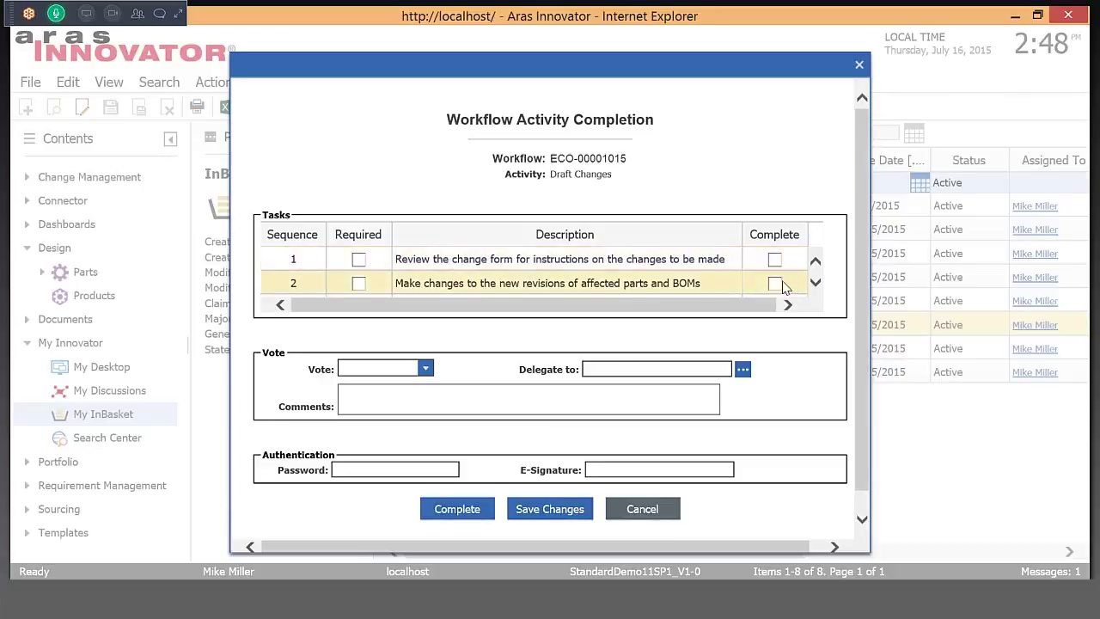
left_click(776, 261)
left_click(776, 283)
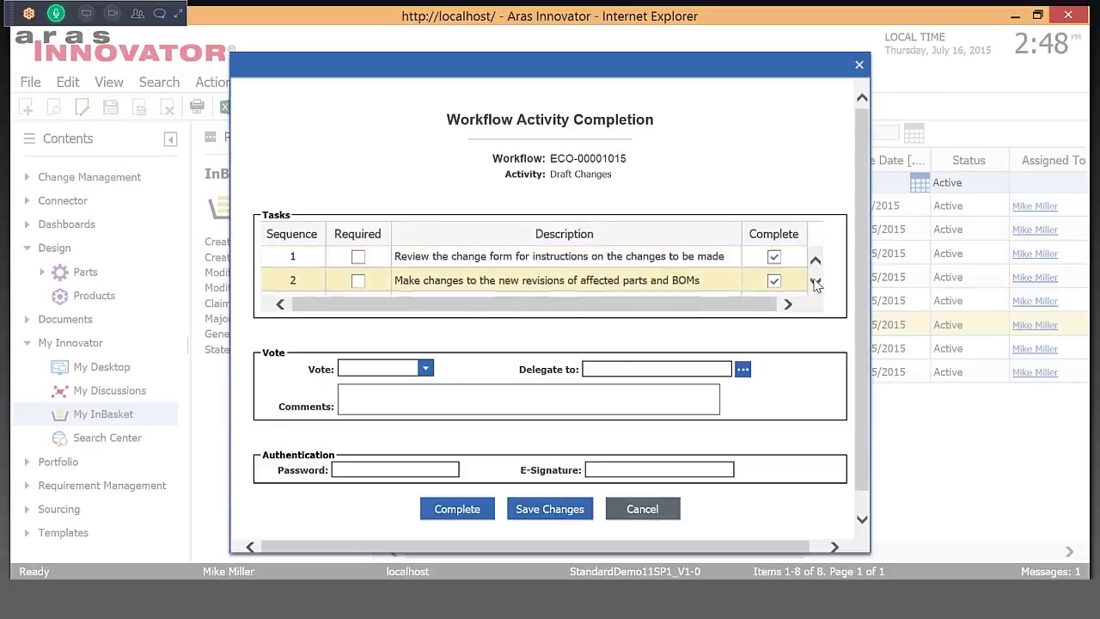
left_click(816, 284)
left_click(816, 284)
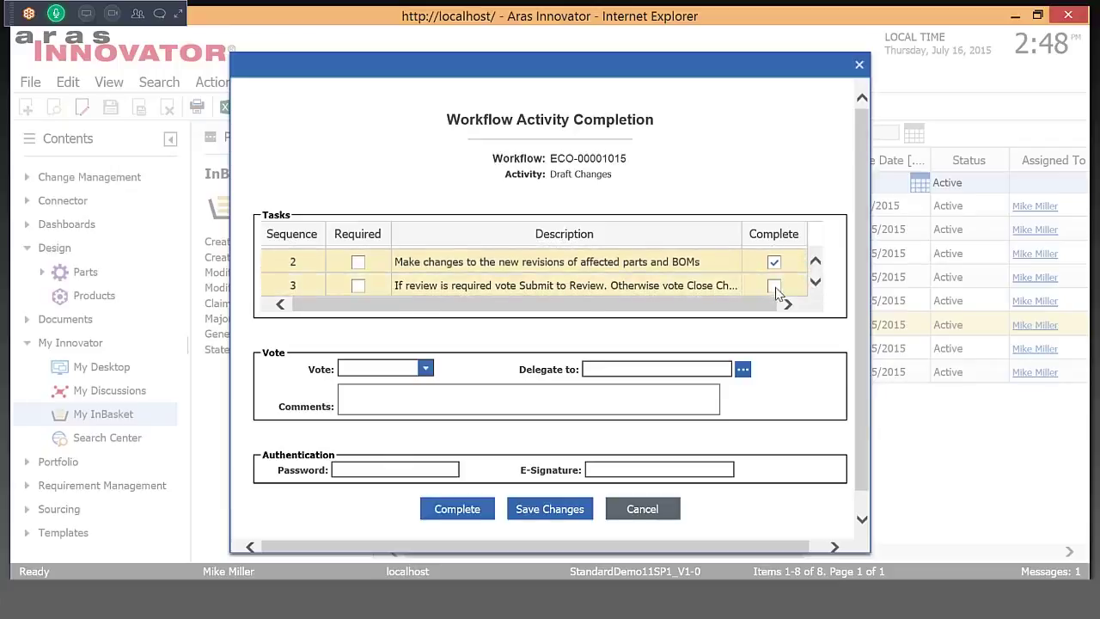
left_click(775, 287)
Vote Close Change, comment 'Looks good', enter the account password and complete the activity.
left_click(428, 370)
left_click(404, 370)
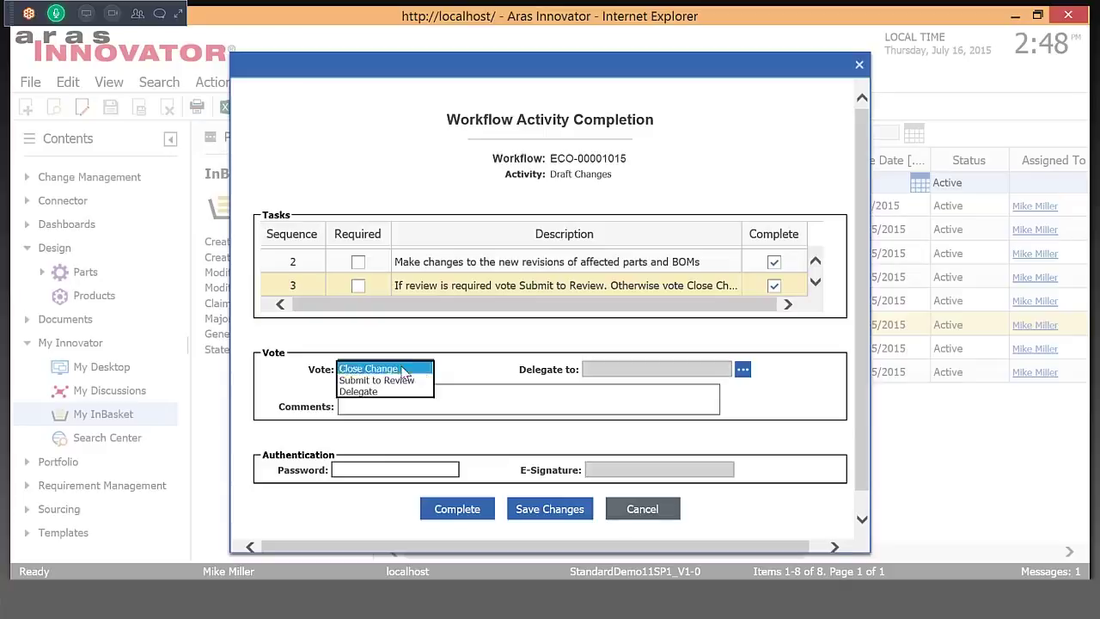
left_click(404, 369)
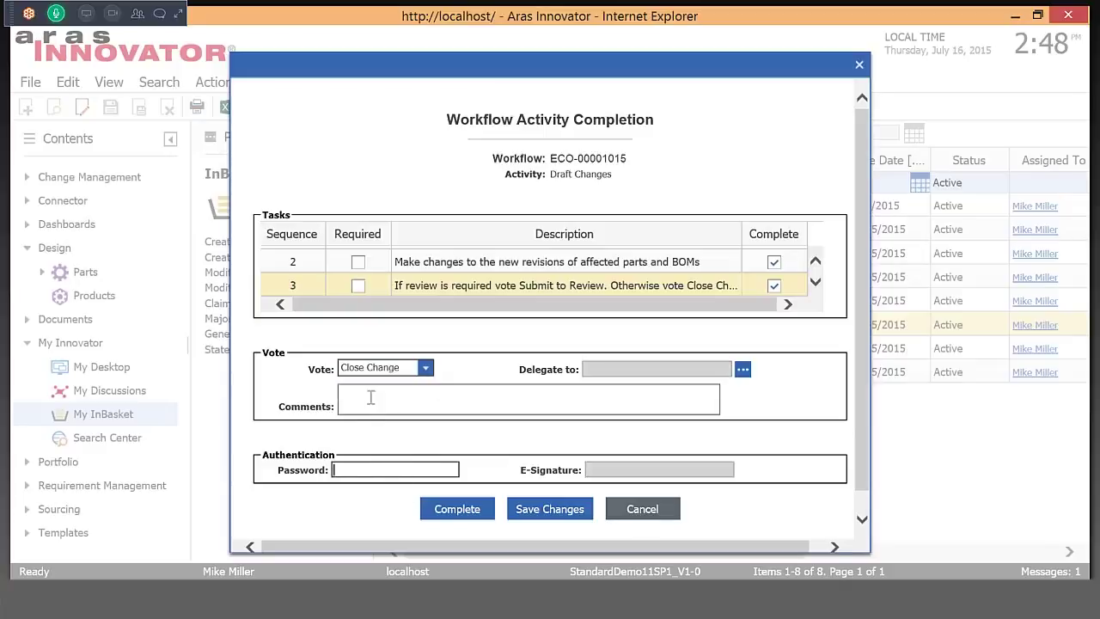
type("Looks good")
left_click(355, 472)
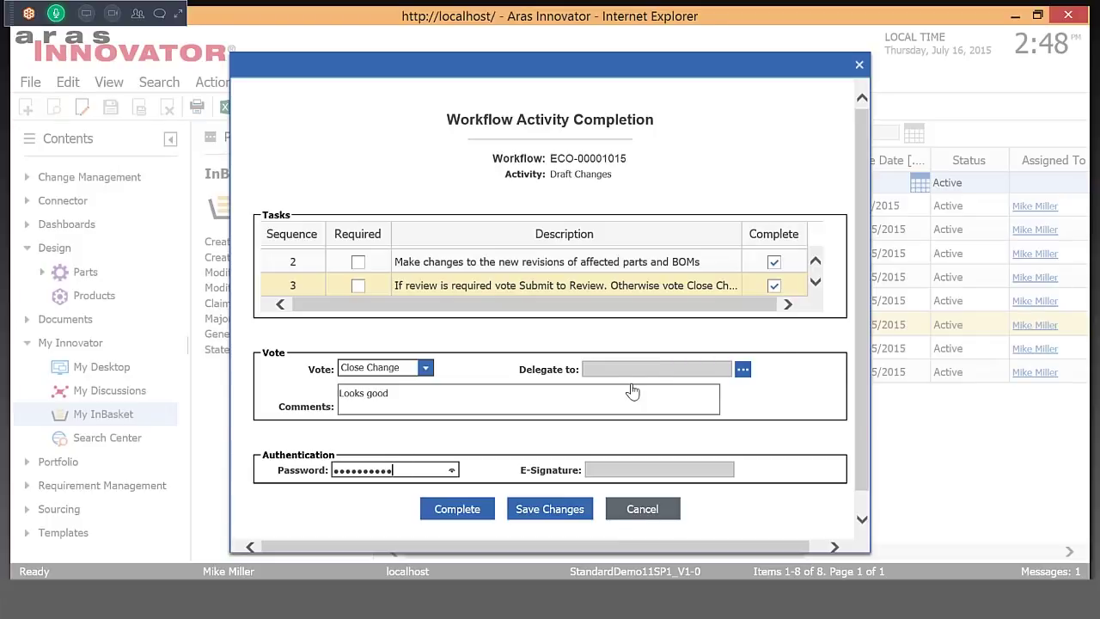
left_click(449, 509)
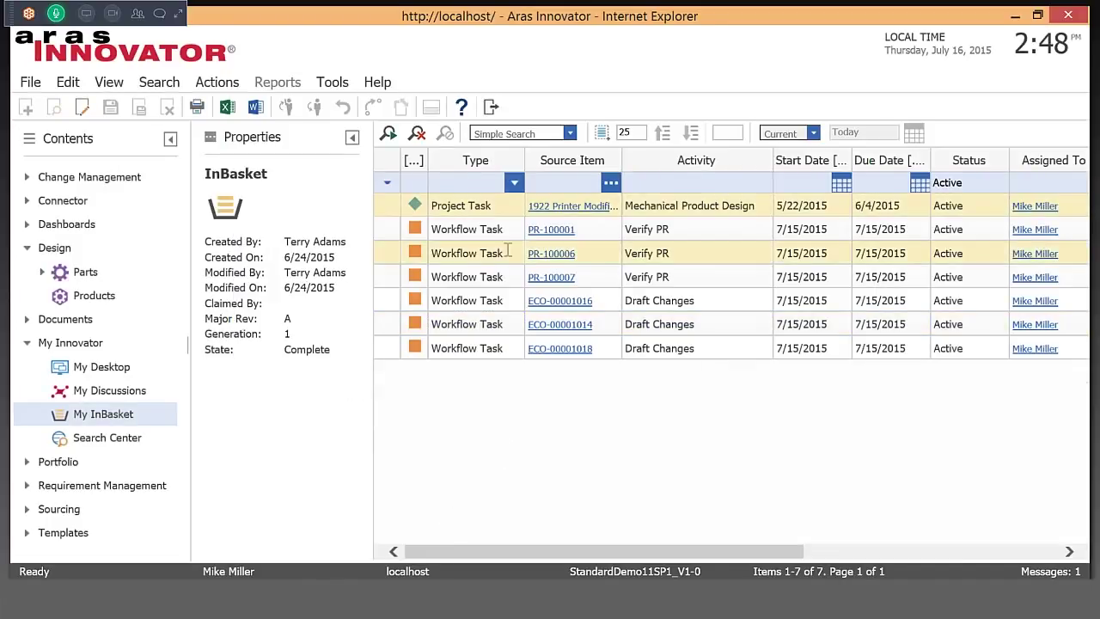
Search Parts by name 'ext*' and open MP2954 Extruder, now Released at revision B.
left_click(86, 274)
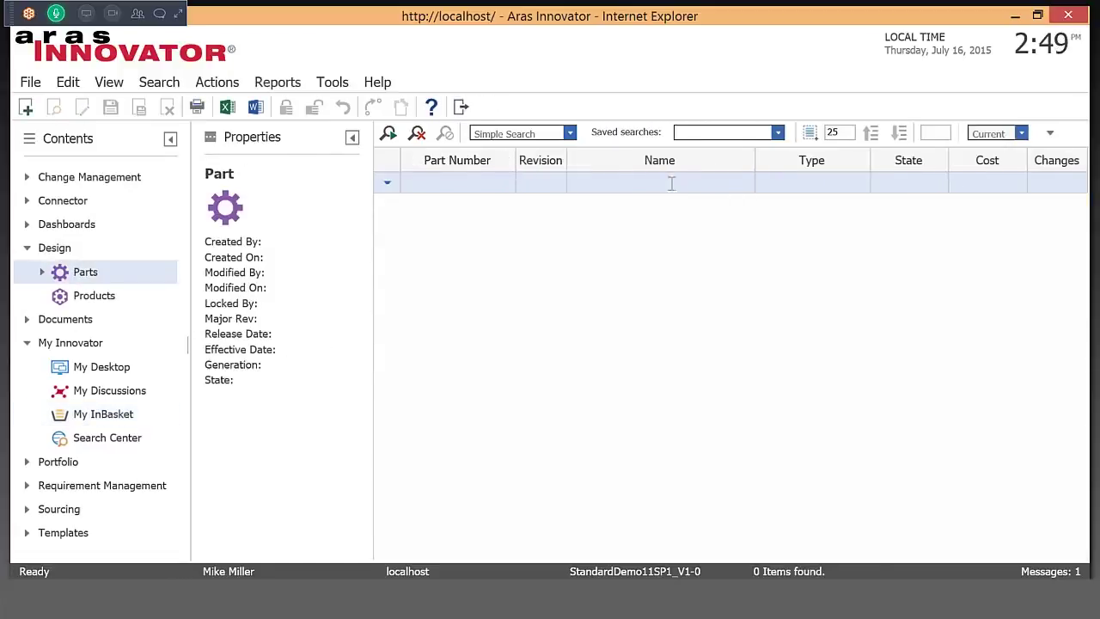
left_click(671, 183)
type("ext*")
key("Return")
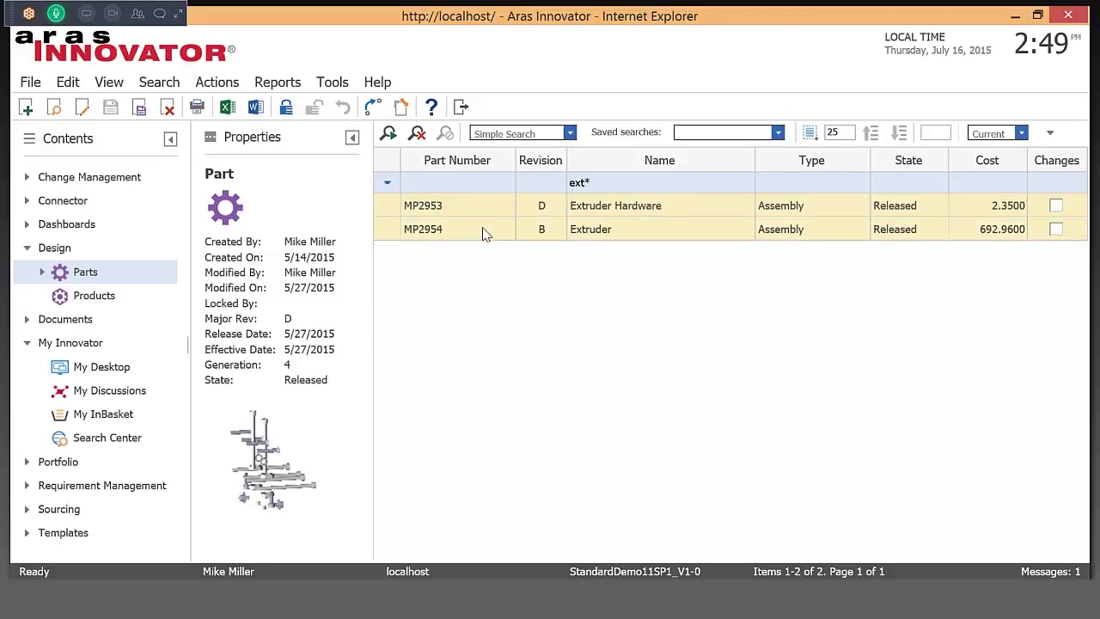
double_click(486, 230)
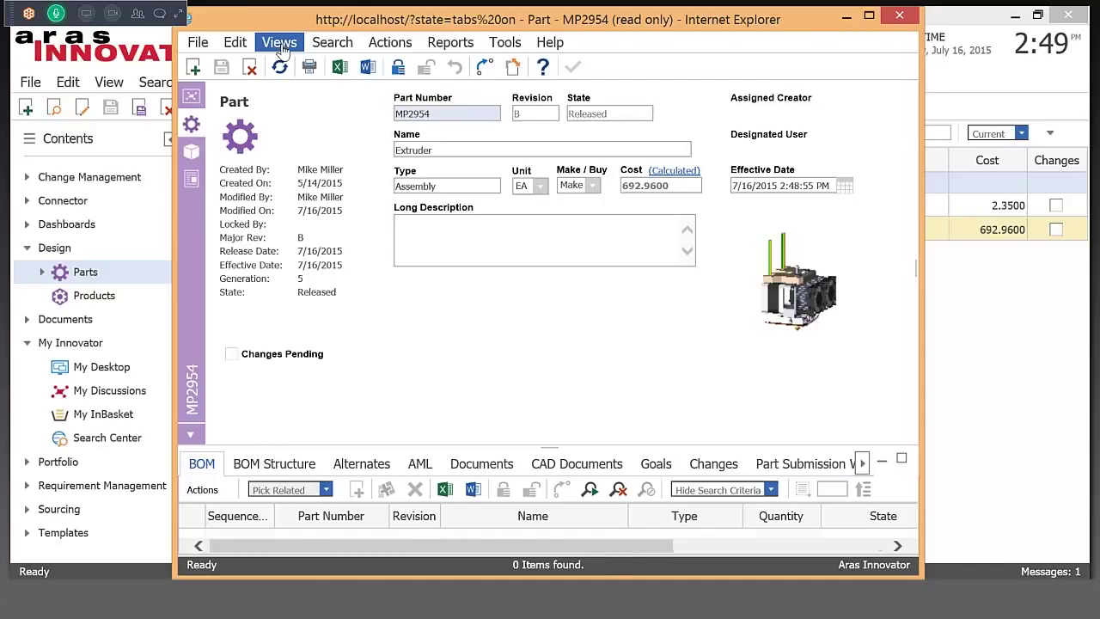
left_click(282, 49)
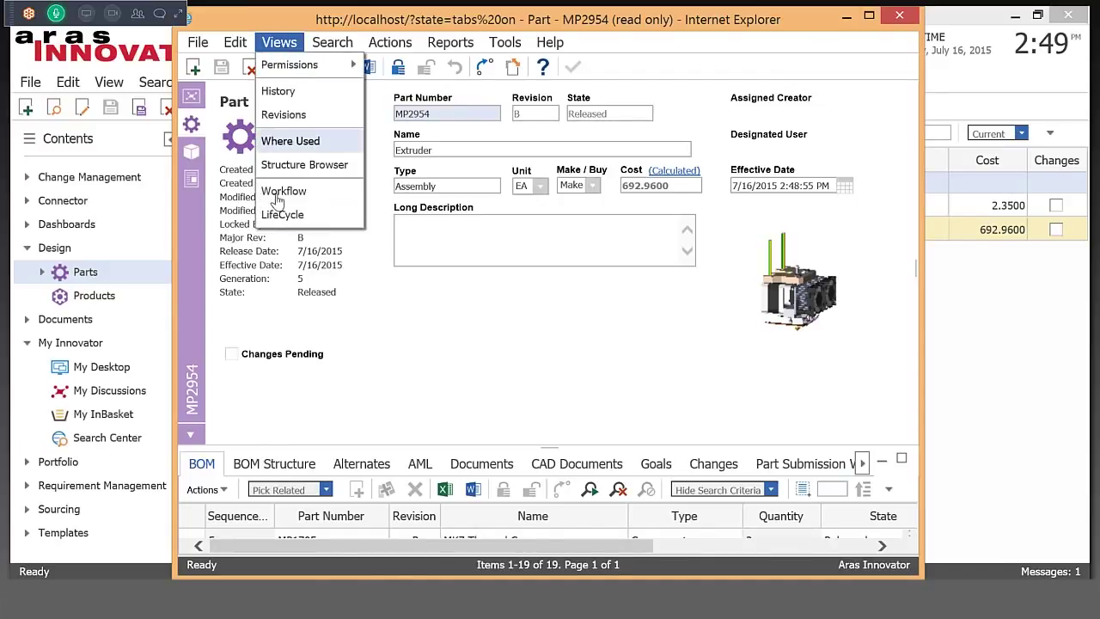
left_click(278, 92)
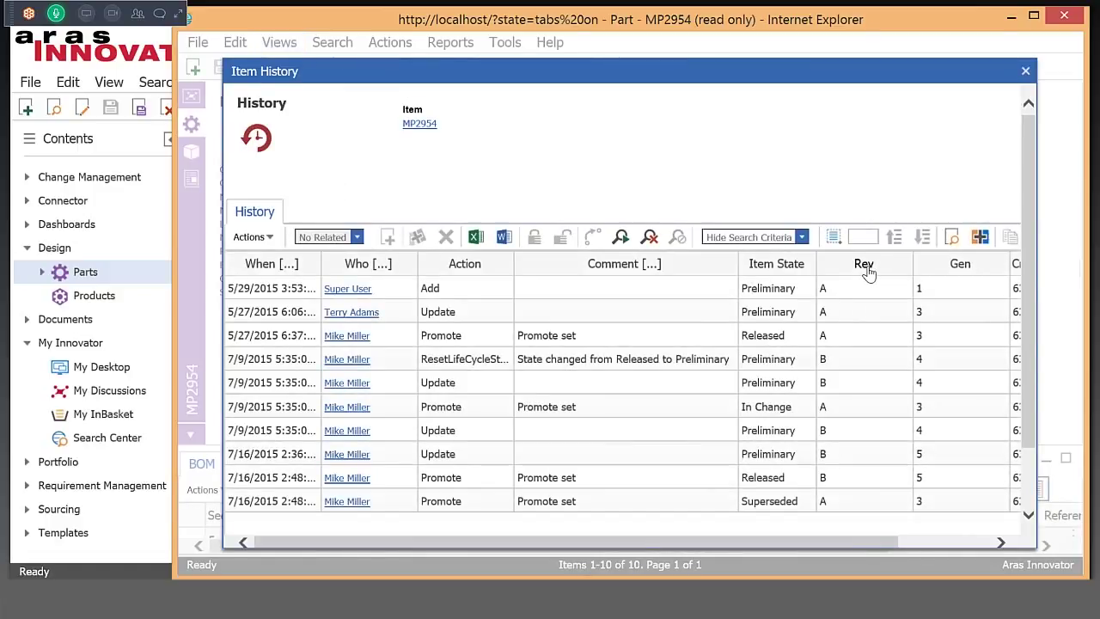
left_click(964, 267)
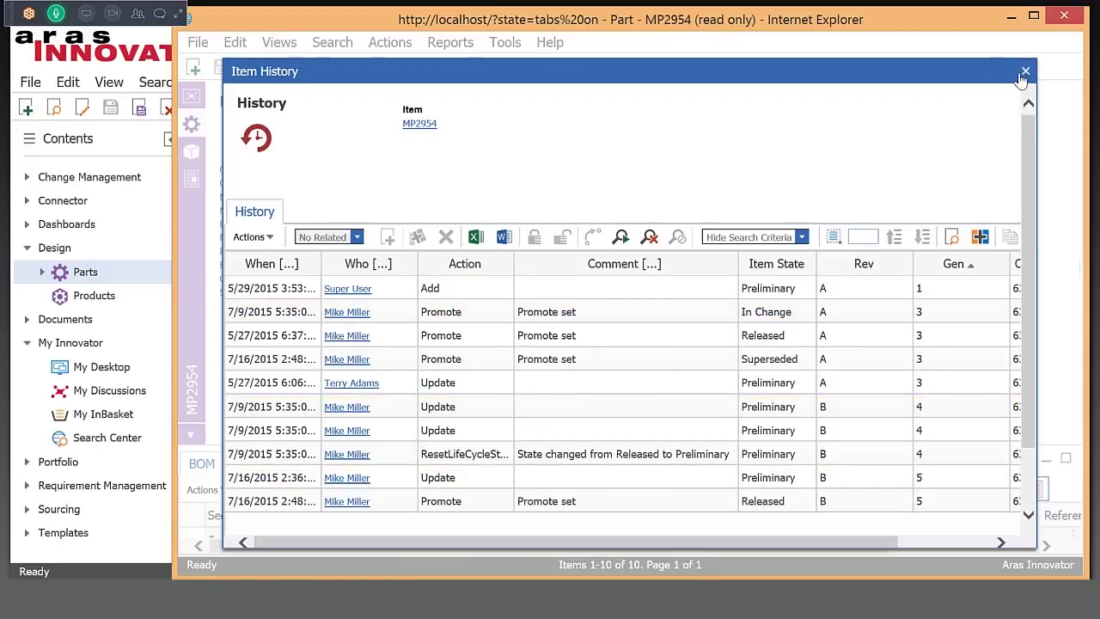
left_click(1026, 72)
Review MP2954's Item Versions list, then close it and the part window to return to the 'ext*' results.
left_click(281, 43)
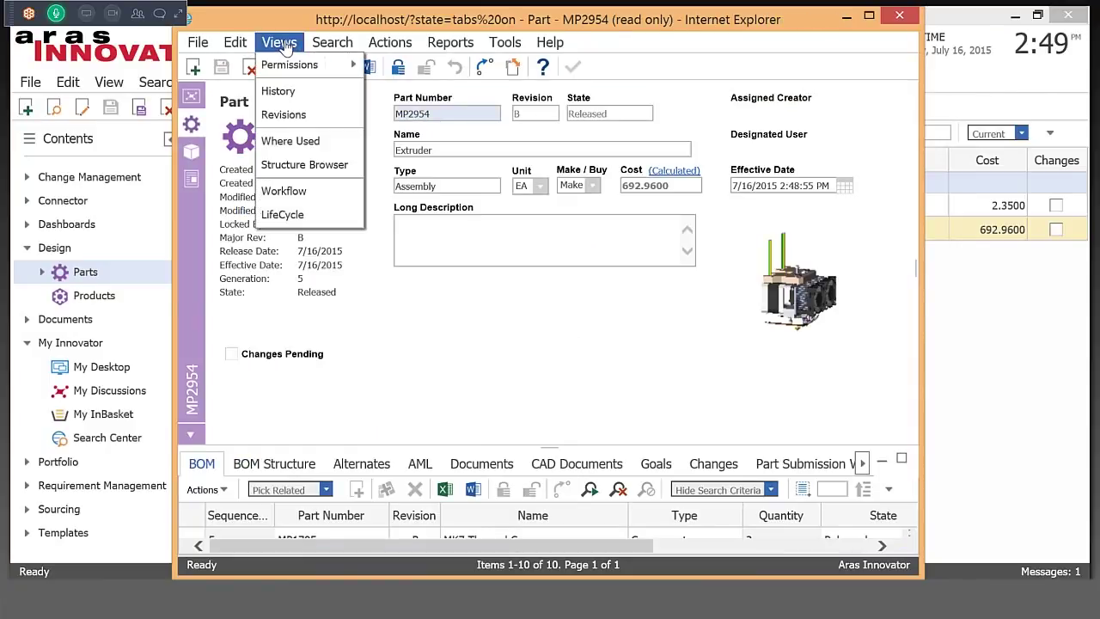
left_click(330, 117)
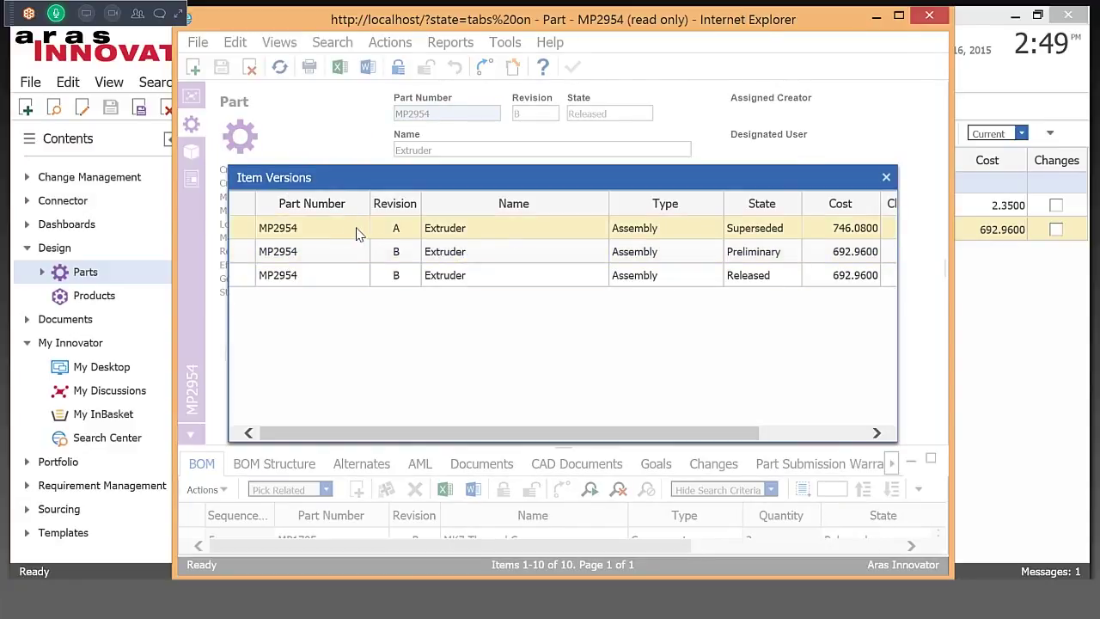
left_click(886, 180)
left_click_drag(787, 24, 736, 32)
left_click(851, 23)
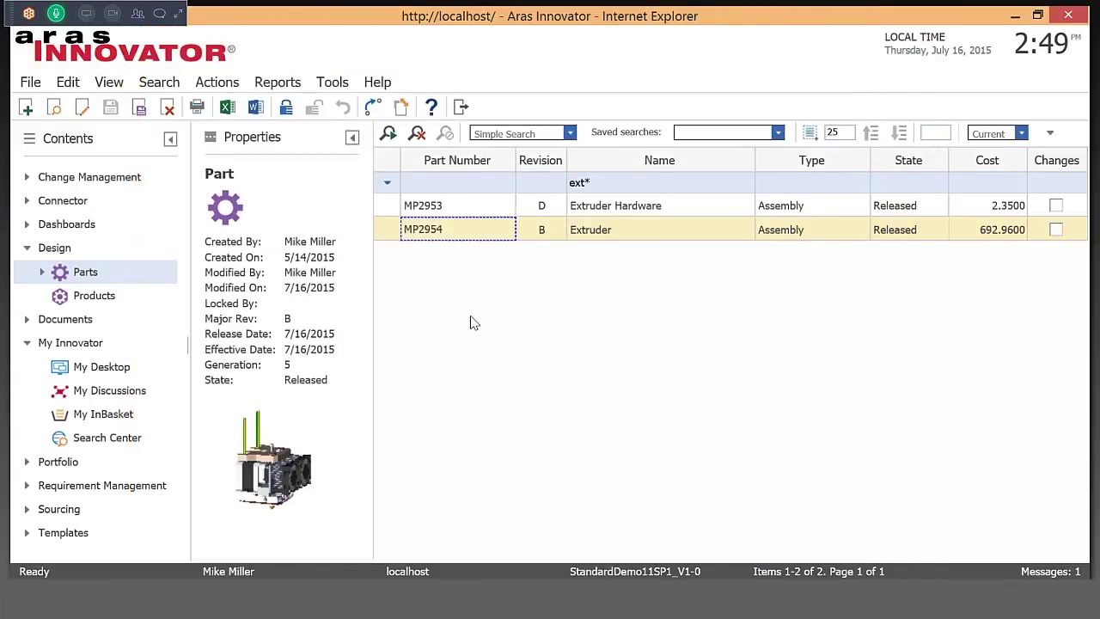